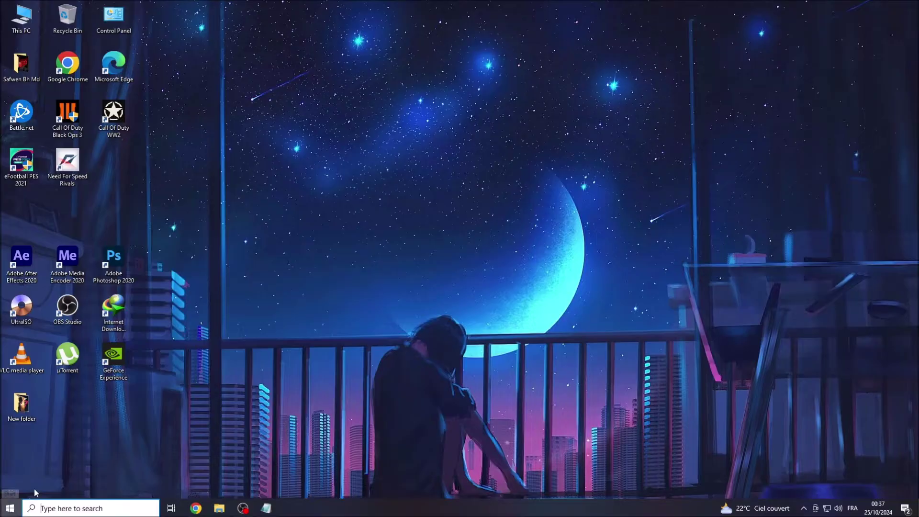
Step: Open the Virus & threat protection settings of Windows Security through the Update & Security section of Windows Settings
{"action": "mouse_move", "coordinate": [13, 466]}
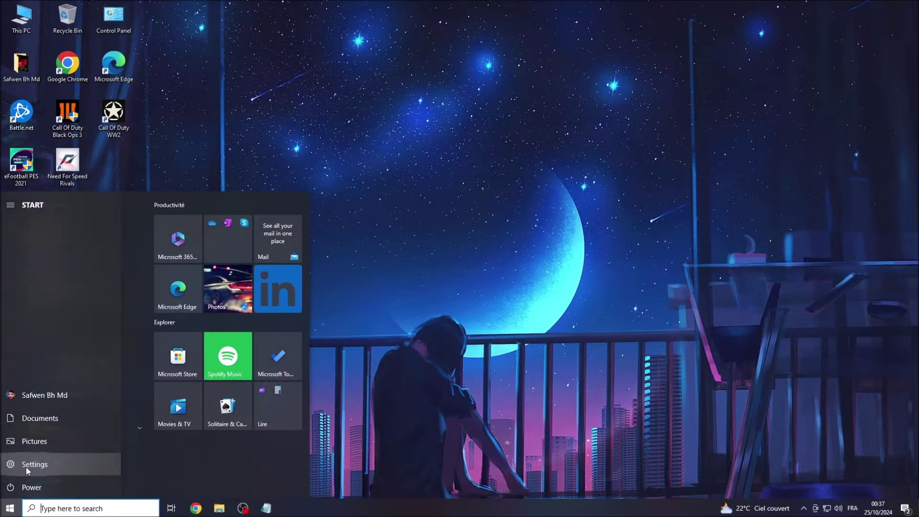
{"action": "left_click", "coordinate": [33, 461]}
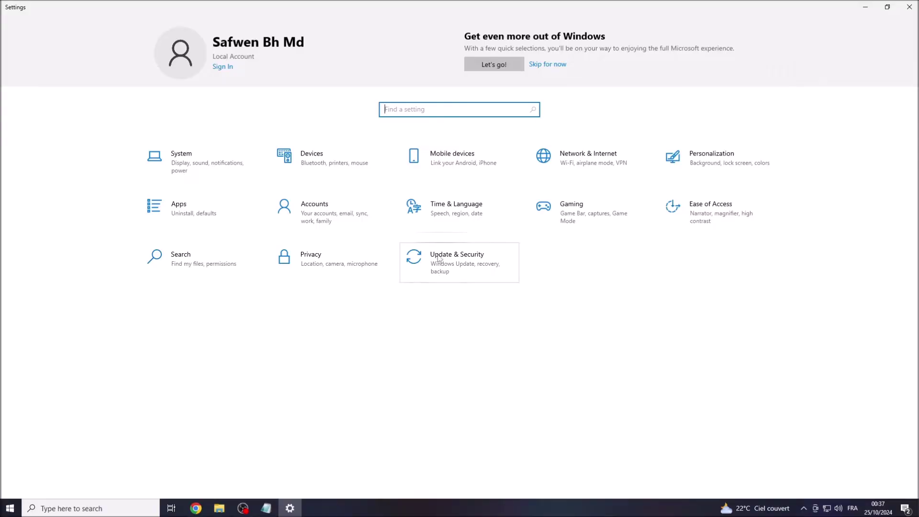
{"action": "left_click", "coordinate": [462, 258]}
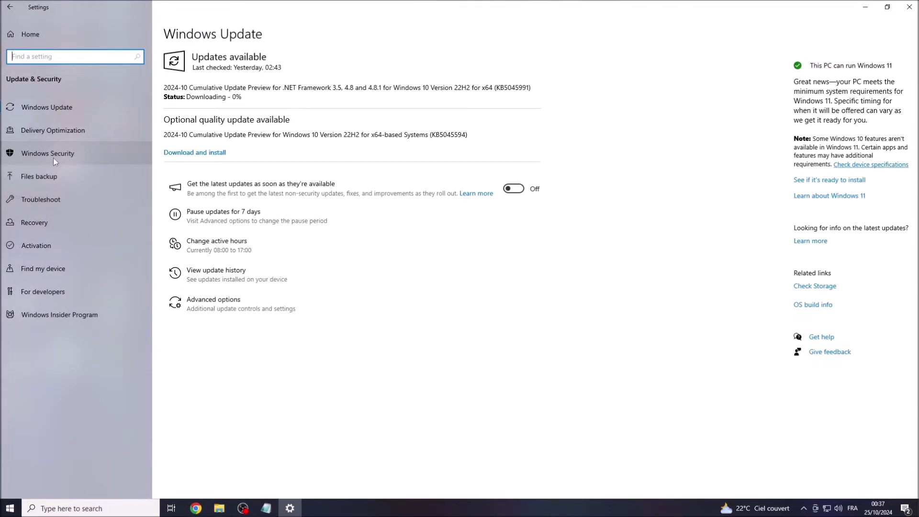
{"action": "left_click", "coordinate": [33, 156]}
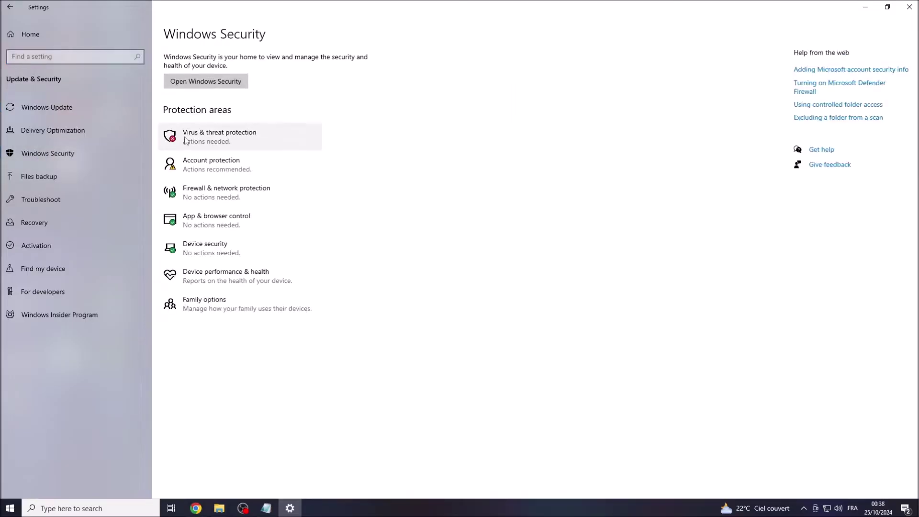
{"action": "left_click", "coordinate": [185, 140]}
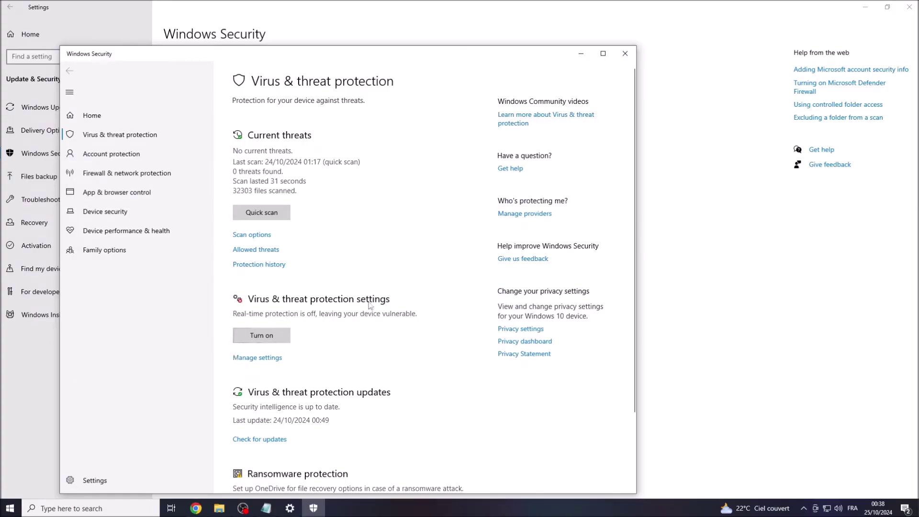
{"action": "left_click", "coordinate": [265, 359]}
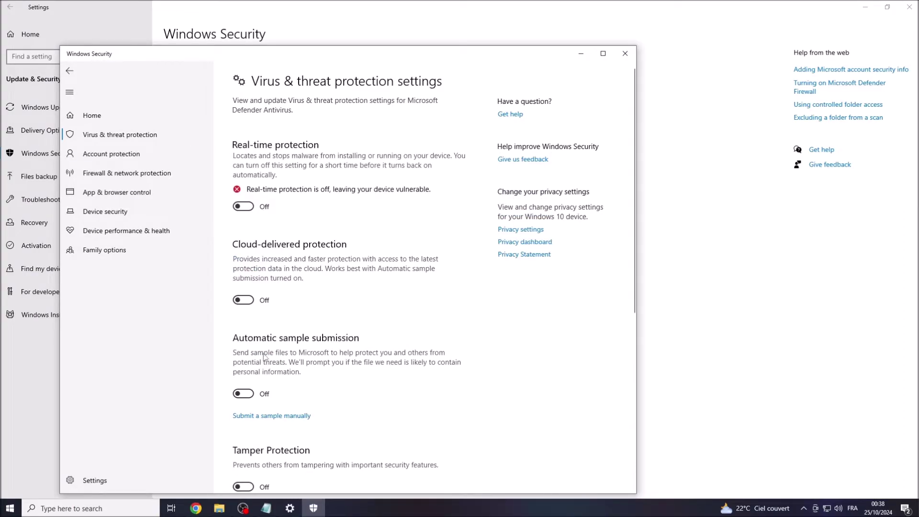
Step: Make sure real-time protection is off and close the Windows Security and Settings windows
{"action": "left_click", "coordinate": [242, 207]}
{"action": "left_click", "coordinate": [626, 53]}
{"action": "left_click", "coordinate": [910, 6]}
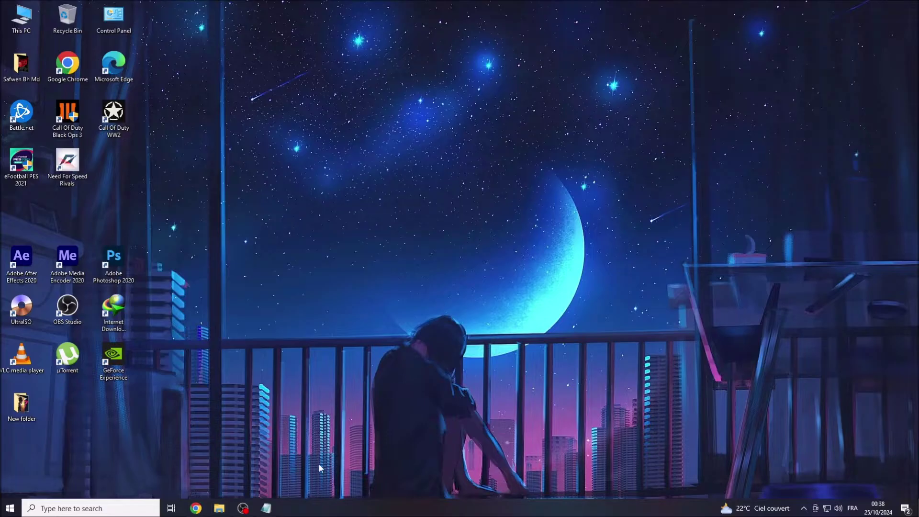
Step: Read the Notepad instructions on opening the NBA 2K22 [FitGirl Repack] folder and setting compatibility mode for setup, and minimize the notes
{"action": "left_click", "coordinate": [268, 507]}
{"action": "left_click_drag", "start_coordinate": [166, 59], "coordinate": [491, 56]}
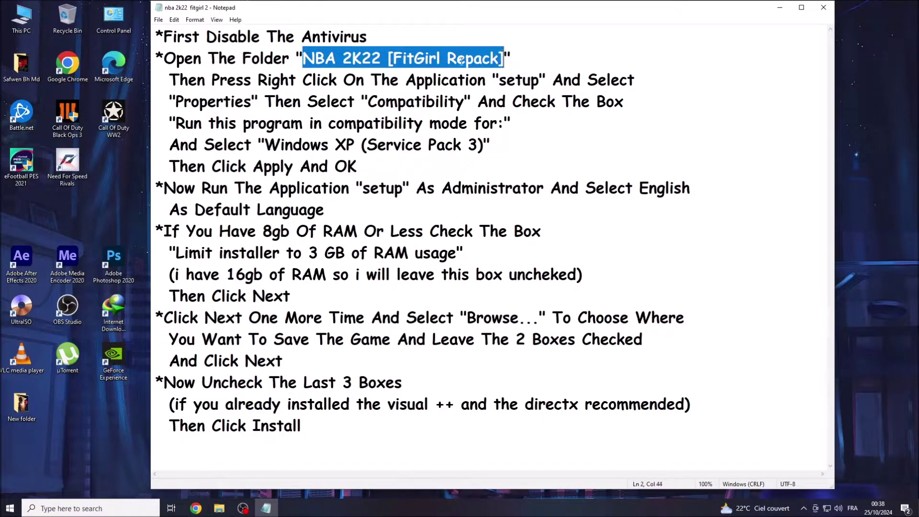
{"action": "left_click_drag", "start_coordinate": [170, 80], "coordinate": [635, 79]}
{"action": "left_click", "coordinate": [559, 72]}
{"action": "left_click_drag", "start_coordinate": [176, 102], "coordinate": [622, 95]}
{"action": "left_click_drag", "start_coordinate": [176, 123], "coordinate": [501, 123]}
{"action": "left_click_drag", "start_coordinate": [171, 145], "coordinate": [482, 143]}
{"action": "left_click", "coordinate": [266, 143]}
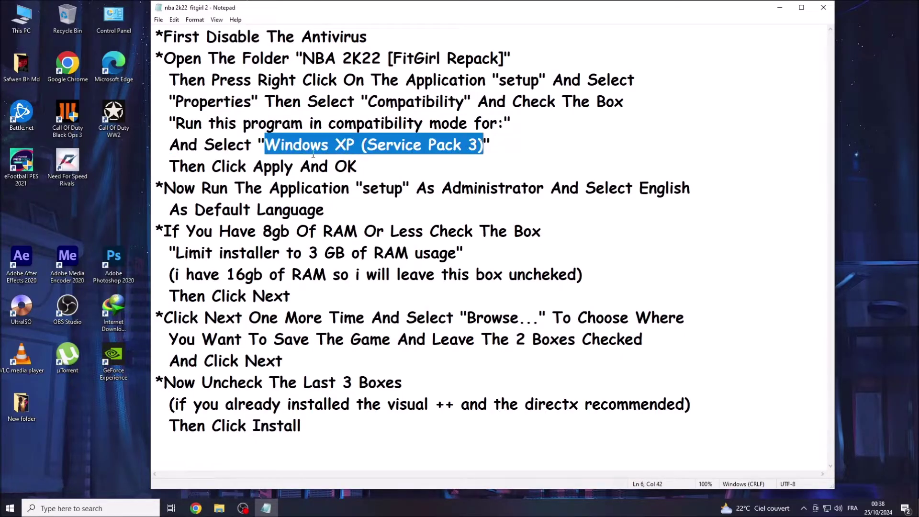
{"action": "left_click_drag", "start_coordinate": [170, 166], "coordinate": [363, 167]}
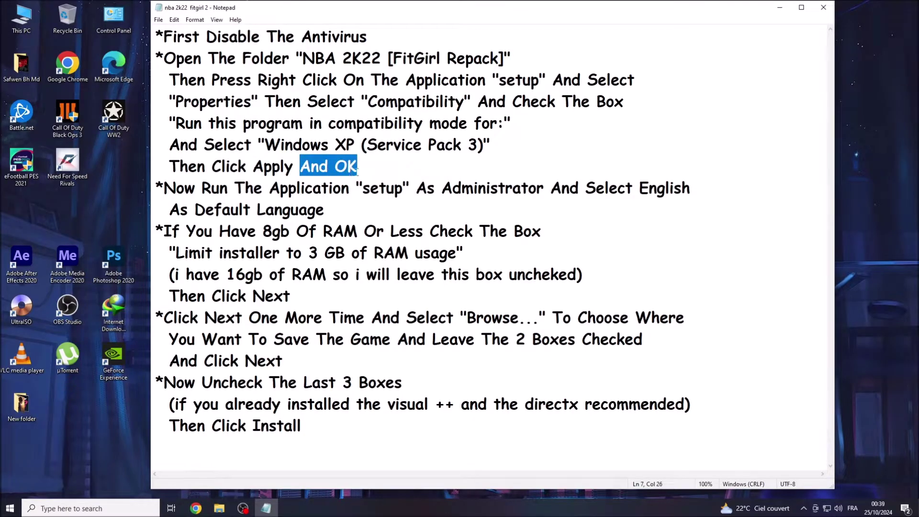
{"action": "left_click", "coordinate": [780, 7]}
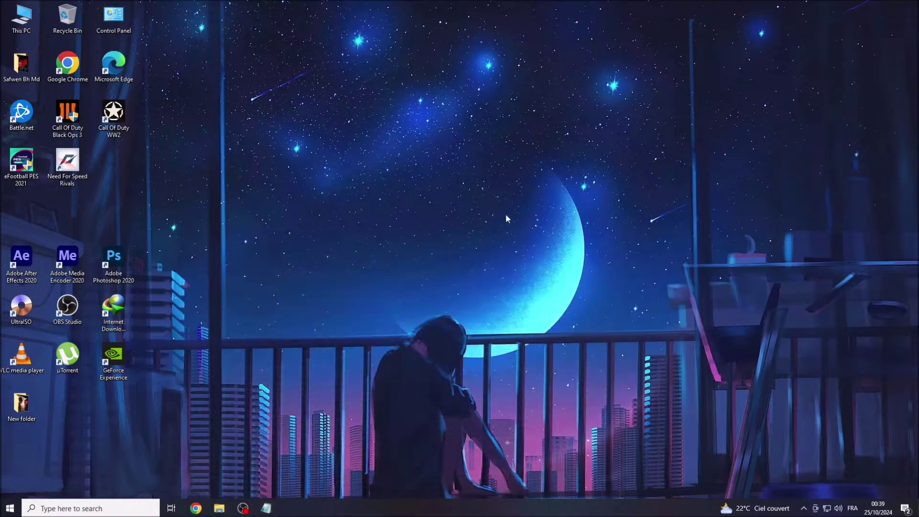
Step: Switch to File Explorer and open the NBA 2K22 [FitGirl Repack] folder inside Game Download
{"action": "key", "text": "alt+Tab"}
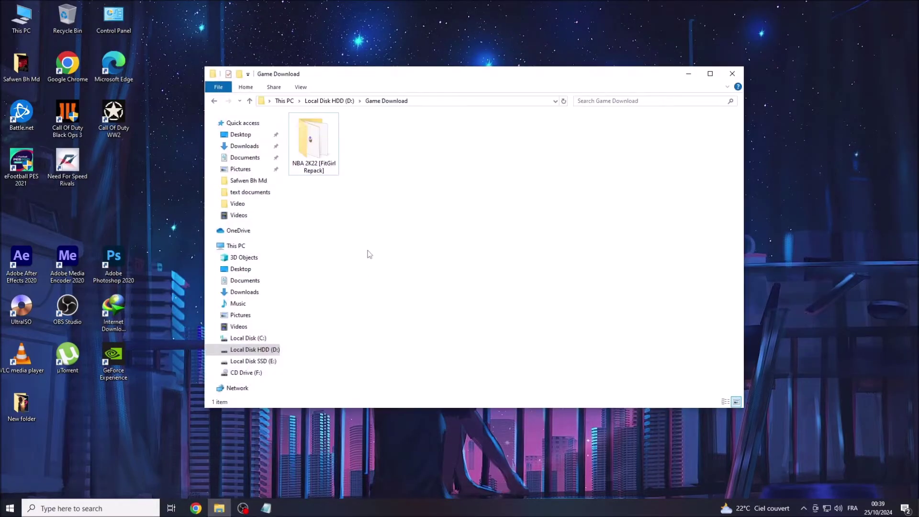
{"action": "left_click_drag", "start_coordinate": [369, 214], "coordinate": [300, 142]}
{"action": "right_click", "coordinate": [301, 142]}
{"action": "left_click", "coordinate": [327, 150]}
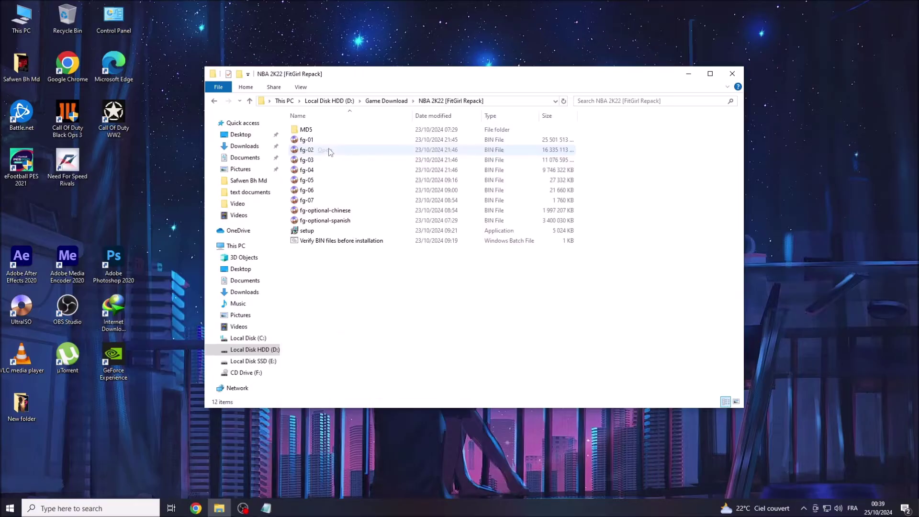
Step: Set the setup application to run in compatibility mode for Windows XP (Service Pack 3) in its properties and apply the change
{"action": "right_click", "coordinate": [315, 233]}
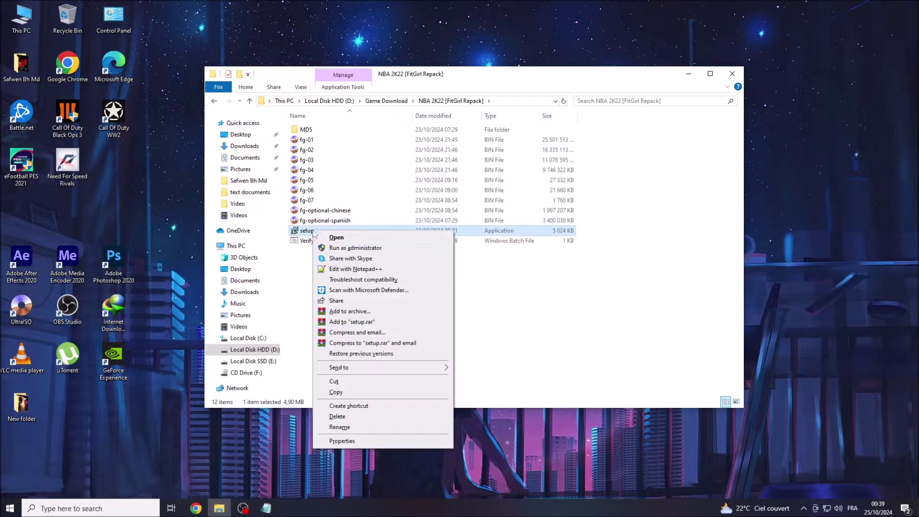
{"action": "left_click", "coordinate": [341, 441]}
{"action": "left_click_drag", "start_coordinate": [386, 239], "coordinate": [359, 136]}
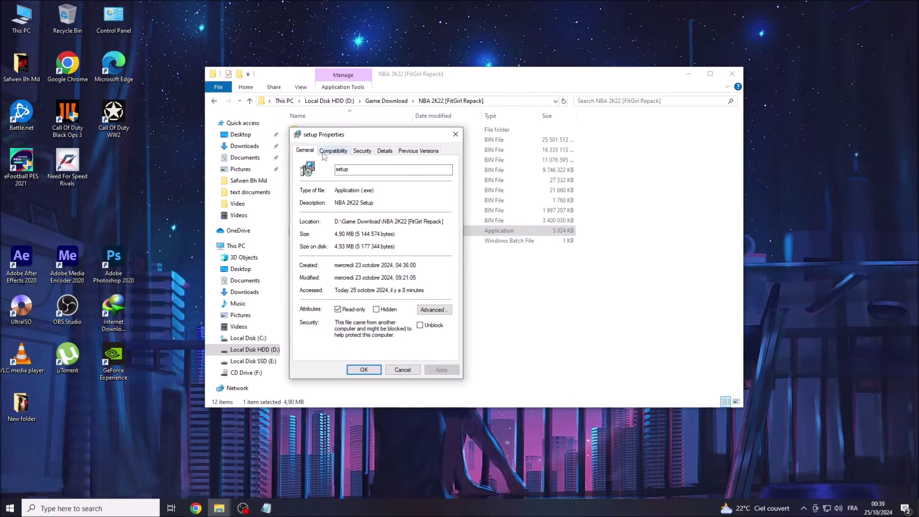
{"action": "left_click", "coordinate": [333, 152]}
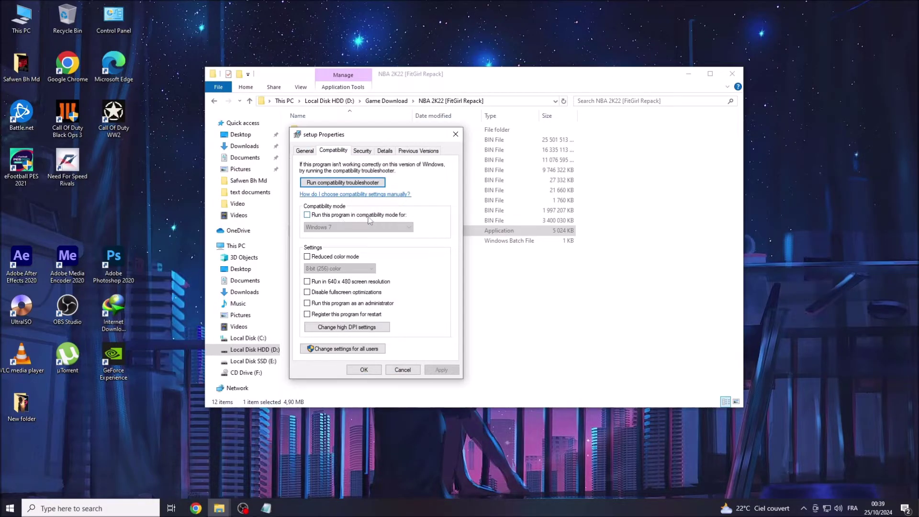
{"action": "left_click", "coordinate": [307, 215]}
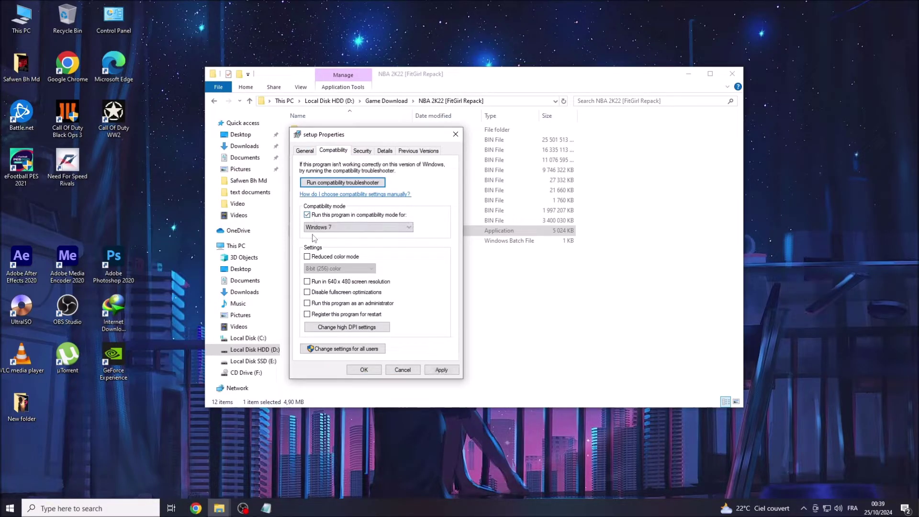
{"action": "left_click", "coordinate": [378, 227]}
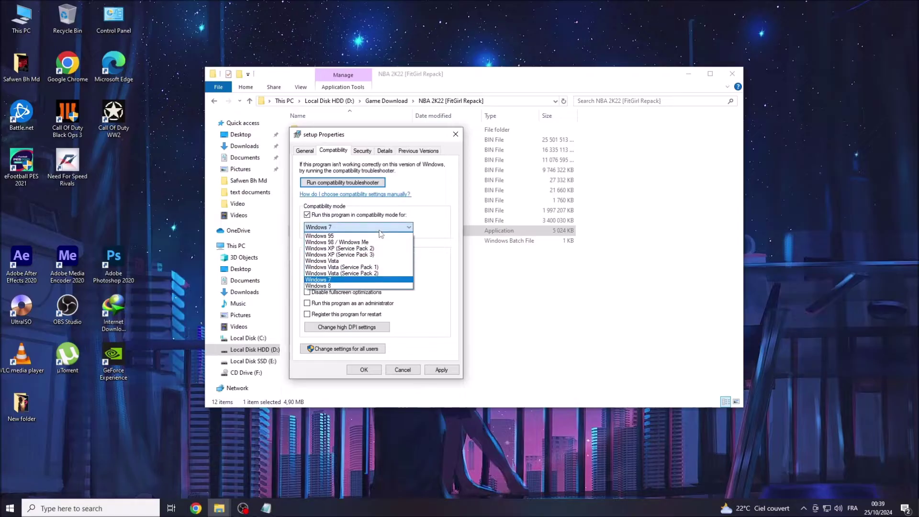
{"action": "left_click", "coordinate": [360, 256]}
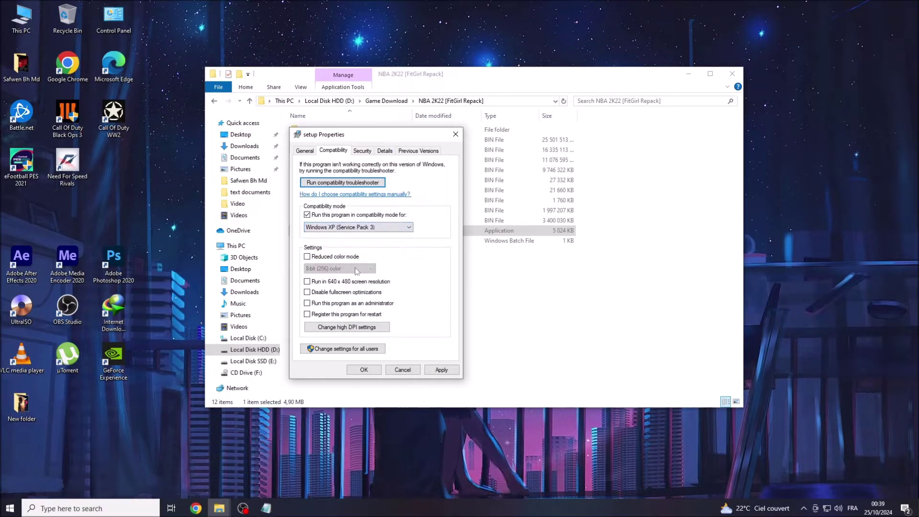
{"action": "left_click", "coordinate": [446, 372]}
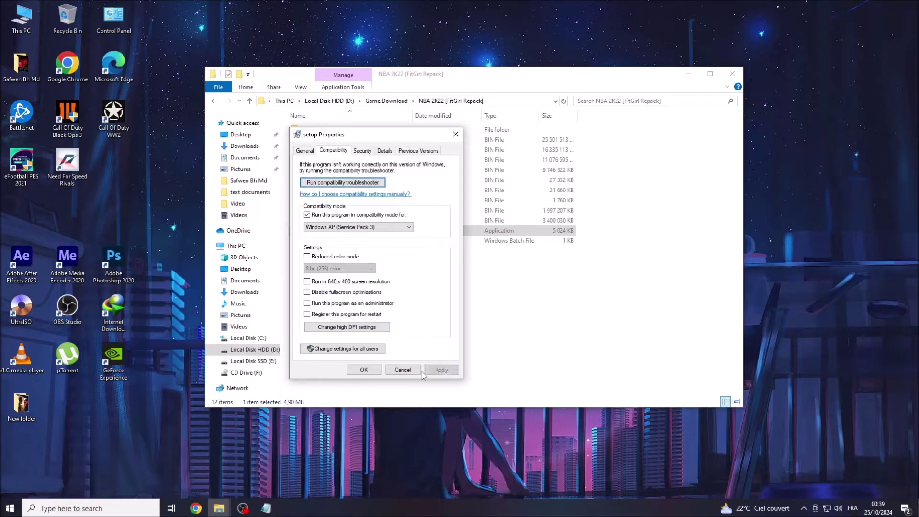
{"action": "left_click", "coordinate": [364, 370]}
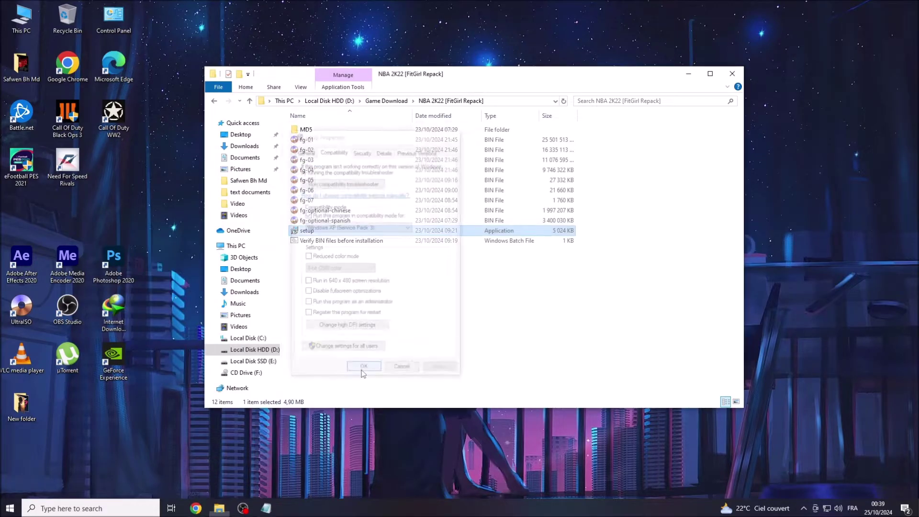
Step: Read the Notepad instructions on running setup as administrator and choosing the default language
{"action": "left_click", "coordinate": [688, 73]}
{"action": "left_click", "coordinate": [266, 508]}
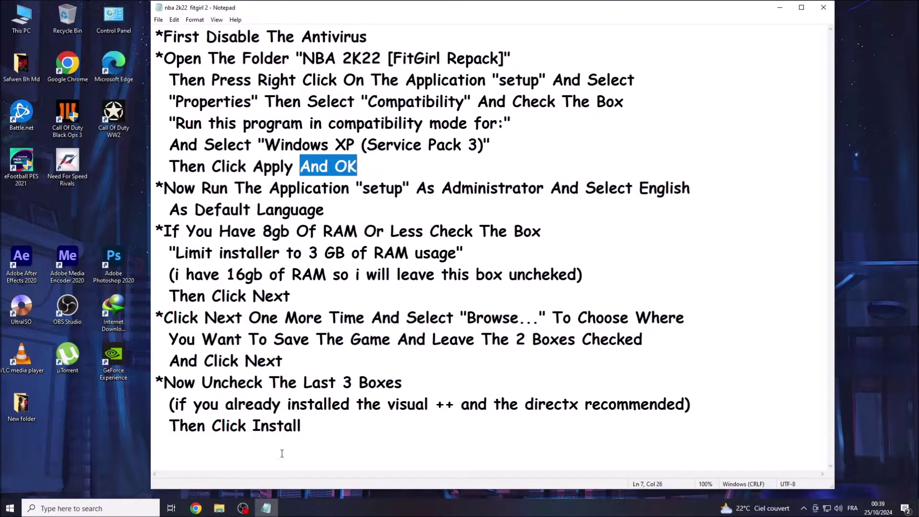
{"action": "left_click_drag", "start_coordinate": [165, 187], "coordinate": [690, 189]}
{"action": "left_click_drag", "start_coordinate": [170, 209], "coordinate": [323, 209]}
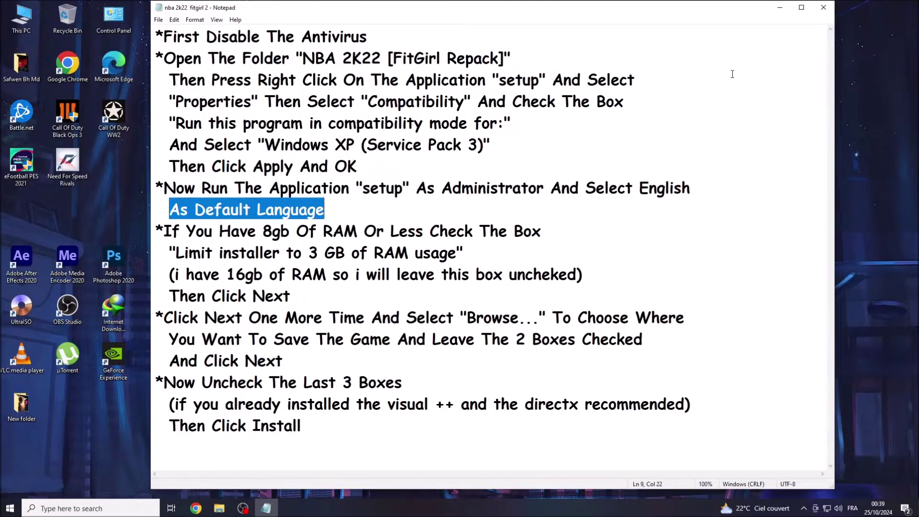
{"action": "left_click", "coordinate": [780, 8]}
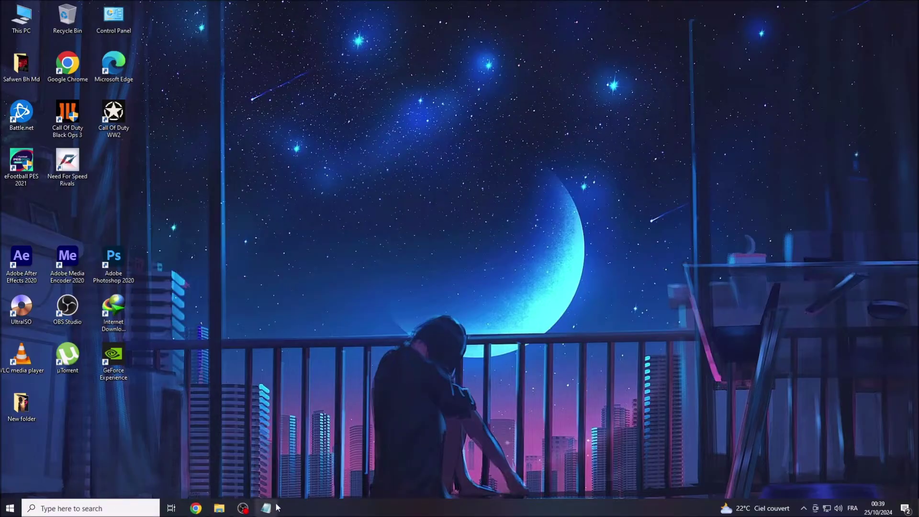
Step: Run the setup application as administrator from the repack folder and accept English as the installation language
{"action": "left_click", "coordinate": [224, 514]}
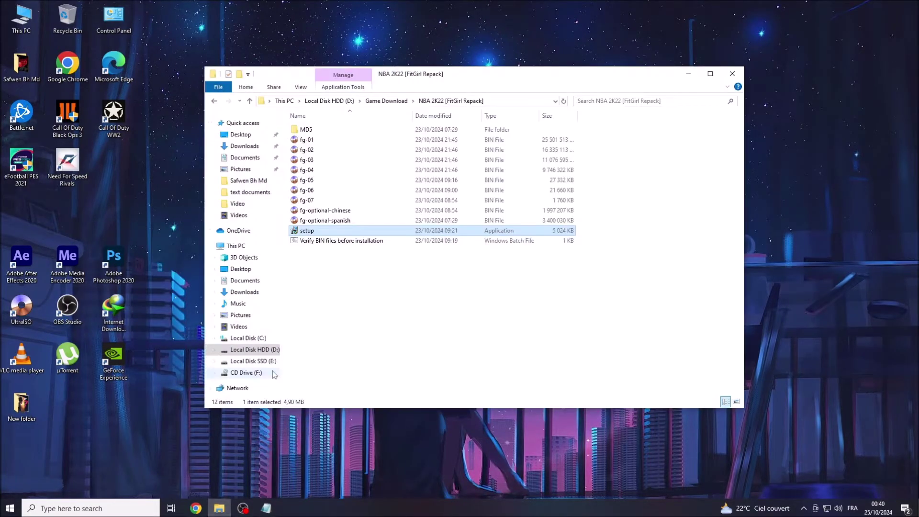
{"action": "left_click", "coordinate": [307, 232]}
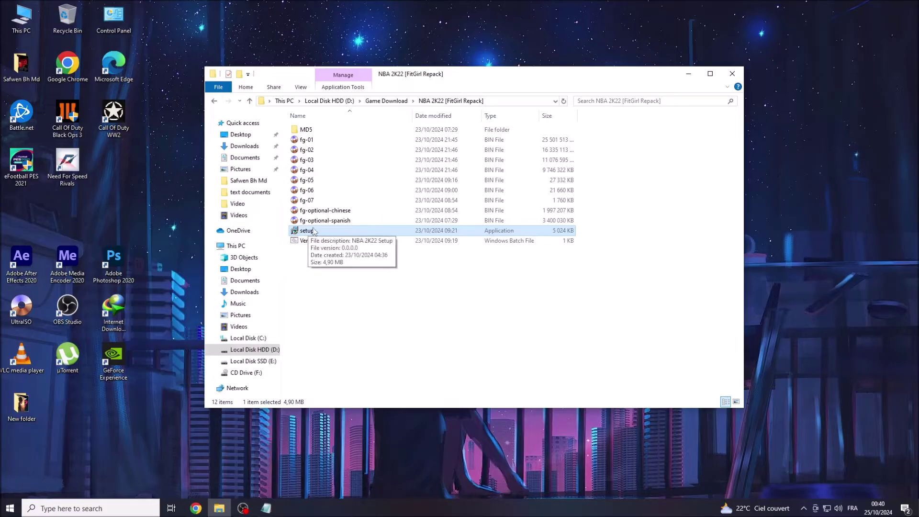
{"action": "right_click", "coordinate": [300, 230]}
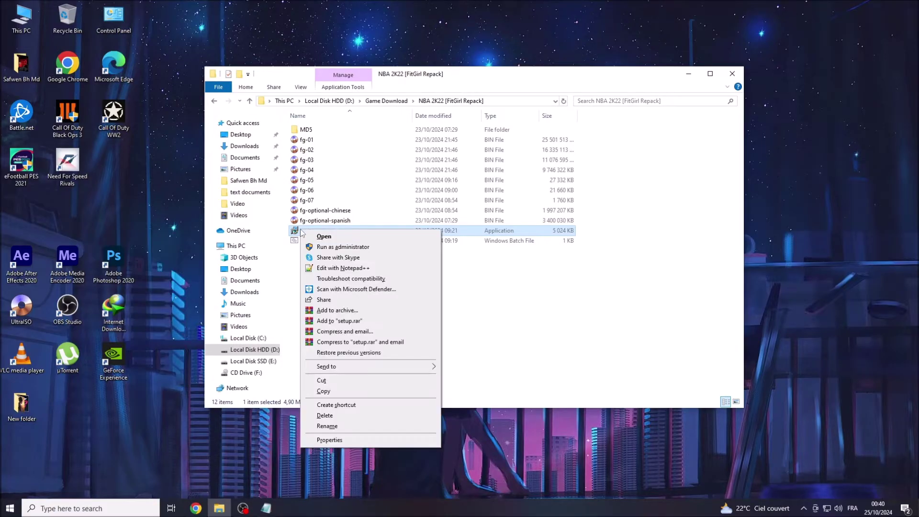
{"action": "left_click", "coordinate": [347, 248]}
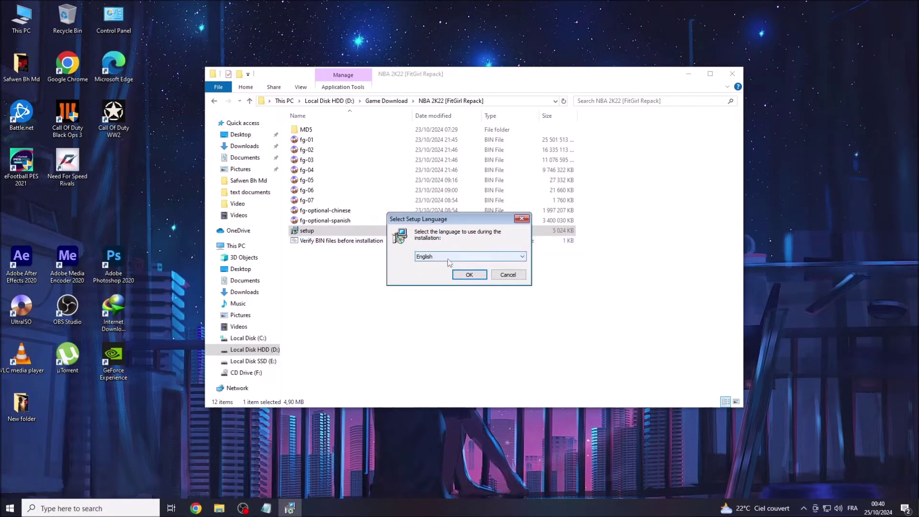
{"action": "left_click", "coordinate": [469, 276]}
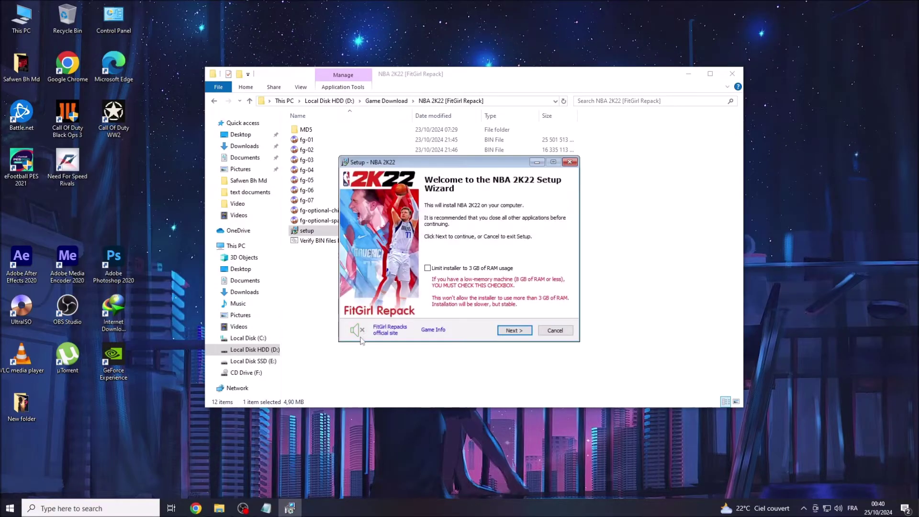
Step: Read the Notepad instructions on when to use the installer's 3 GB RAM limit option
{"action": "left_click", "coordinate": [266, 508]}
{"action": "left_click_drag", "start_coordinate": [164, 231], "coordinate": [423, 233]}
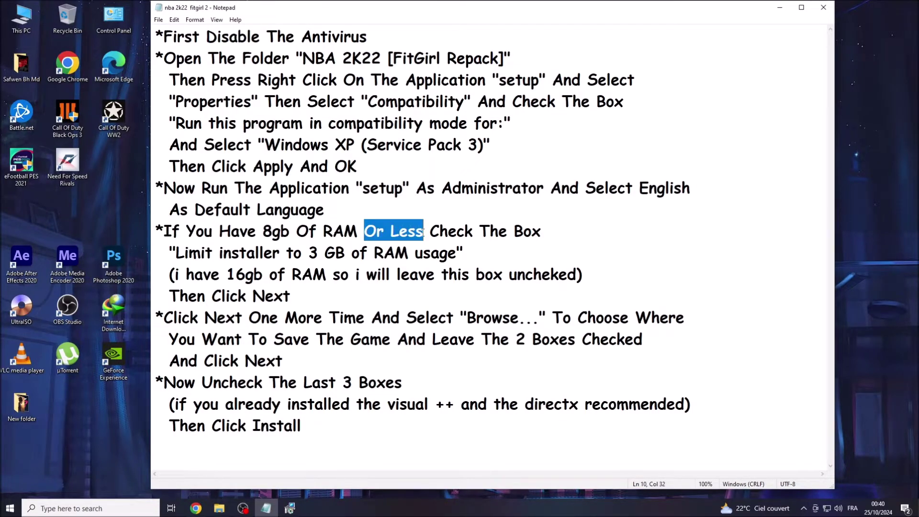
{"action": "left_click", "coordinate": [424, 233]}
{"action": "left_click_drag", "start_coordinate": [262, 231], "coordinate": [541, 231]}
{"action": "left_click_drag", "start_coordinate": [177, 253], "coordinate": [454, 252]}
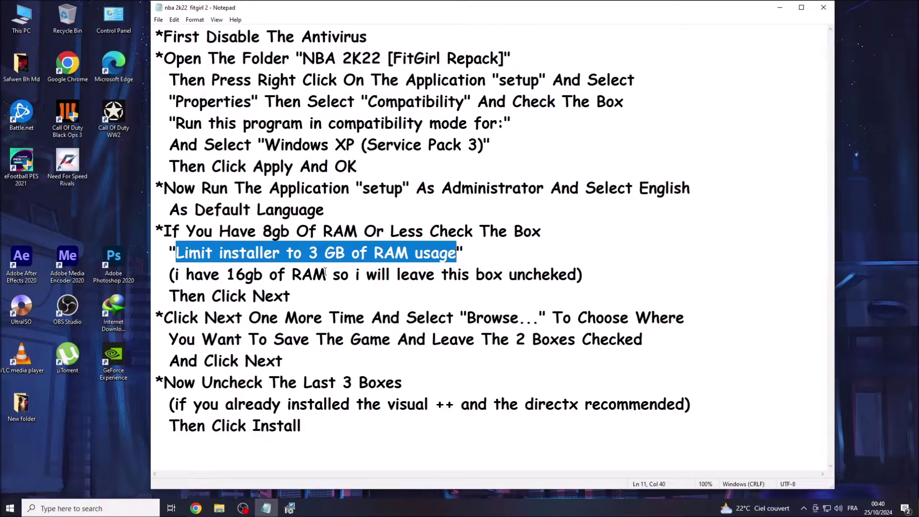
{"action": "left_click_drag", "start_coordinate": [175, 275], "coordinate": [575, 274]}
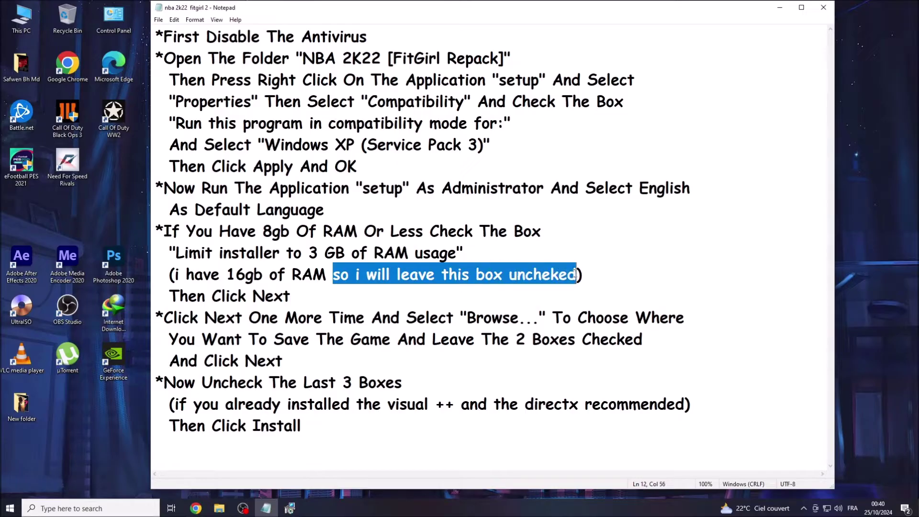
{"action": "left_click_drag", "start_coordinate": [169, 296], "coordinate": [294, 294]}
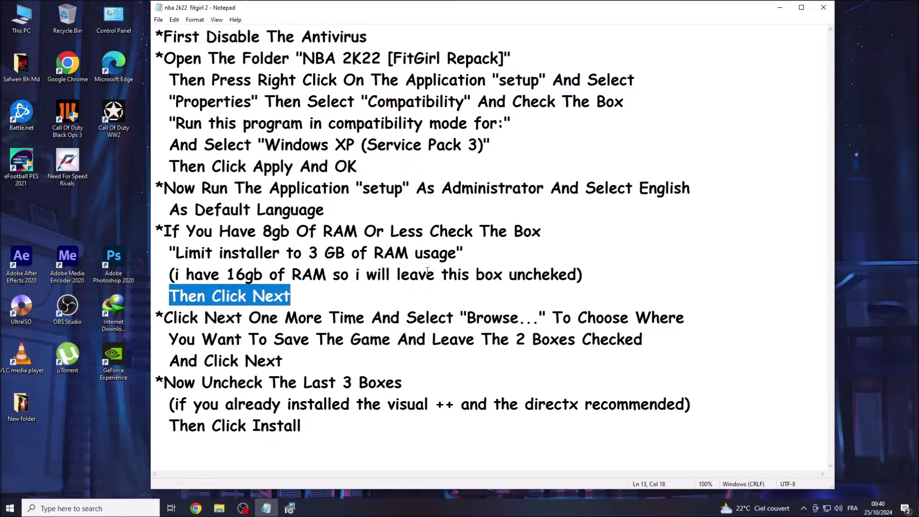
Step: Return to the NBA 2K22 installer and continue past the welcome page with the 3 GB RAM limit left unchecked
{"action": "left_click", "coordinate": [290, 508]}
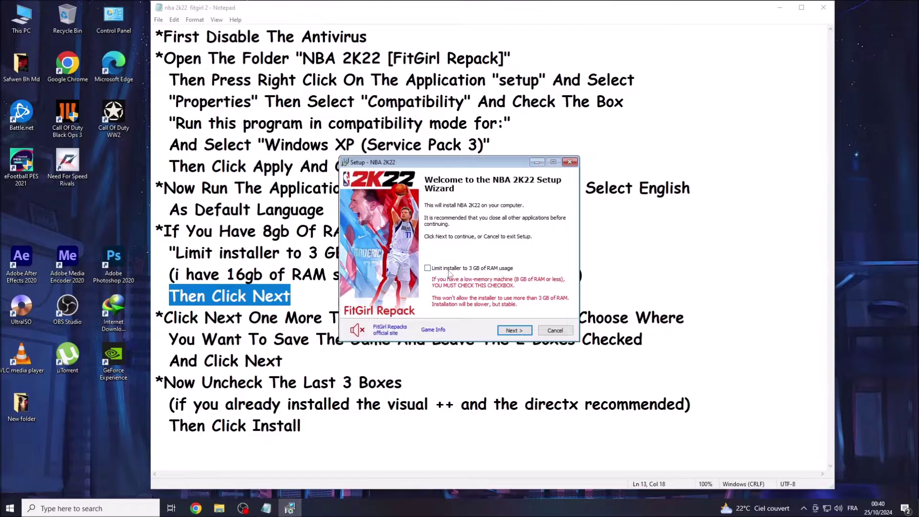
{"action": "left_click", "coordinate": [511, 331]}
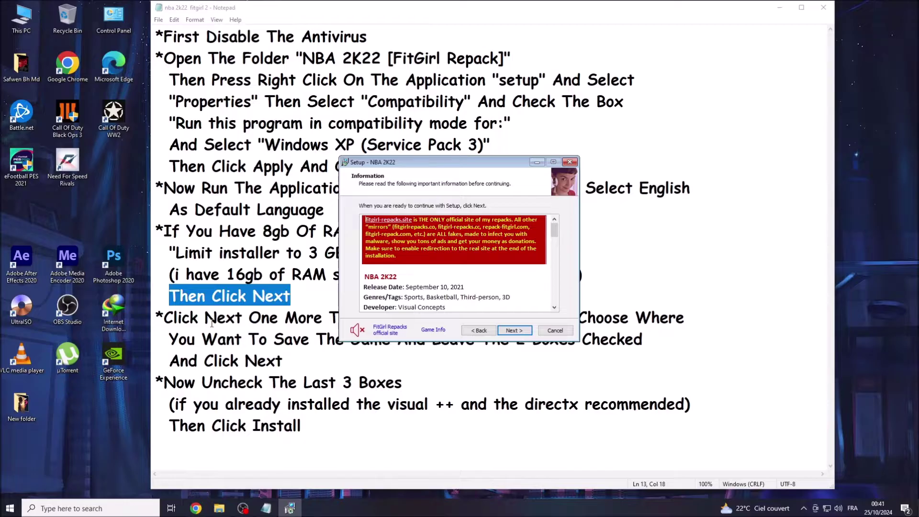
Step: Read the Notepad instructions on choosing the game's save location and leaving the two boxes checked
{"action": "left_click_drag", "start_coordinate": [165, 318], "coordinate": [534, 314]}
{"action": "left_click_drag", "start_coordinate": [535, 314], "coordinate": [685, 318]}
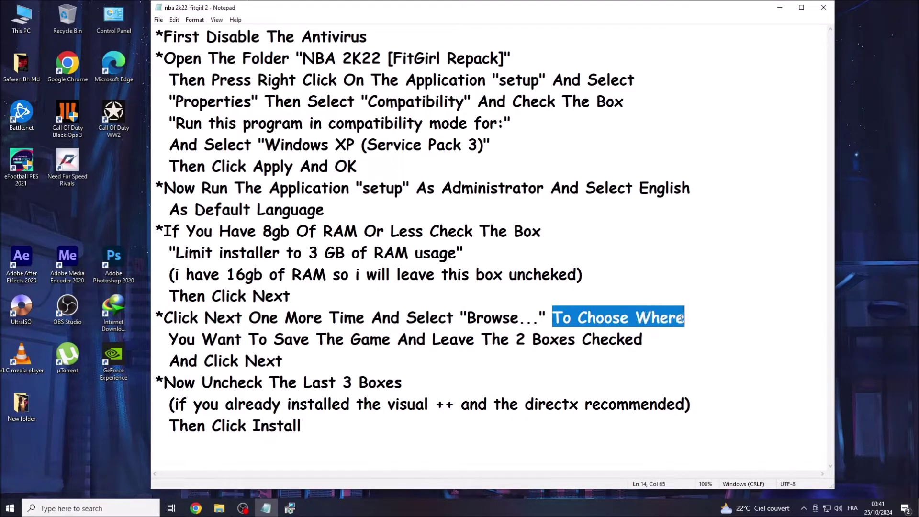
{"action": "left_click", "coordinate": [170, 337]}
{"action": "left_click_drag", "start_coordinate": [170, 337], "coordinate": [650, 339]}
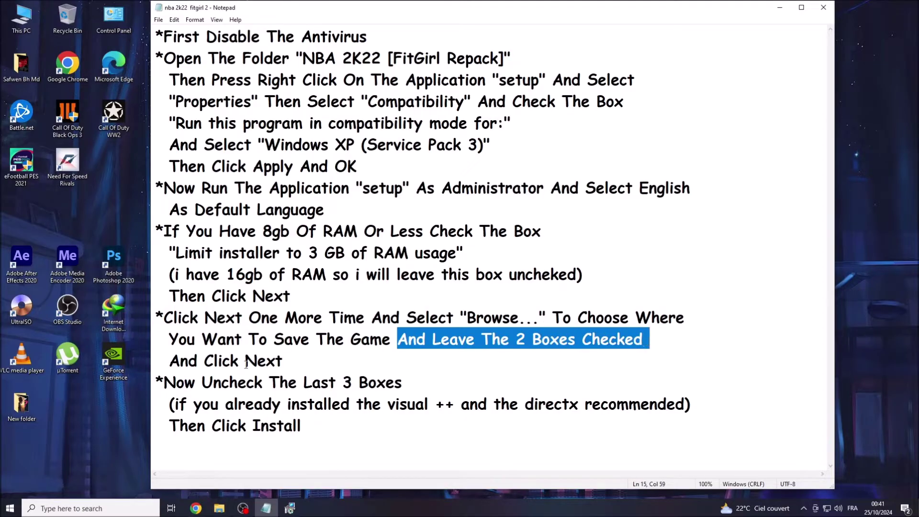
{"action": "left_click_drag", "start_coordinate": [170, 360], "coordinate": [283, 361]}
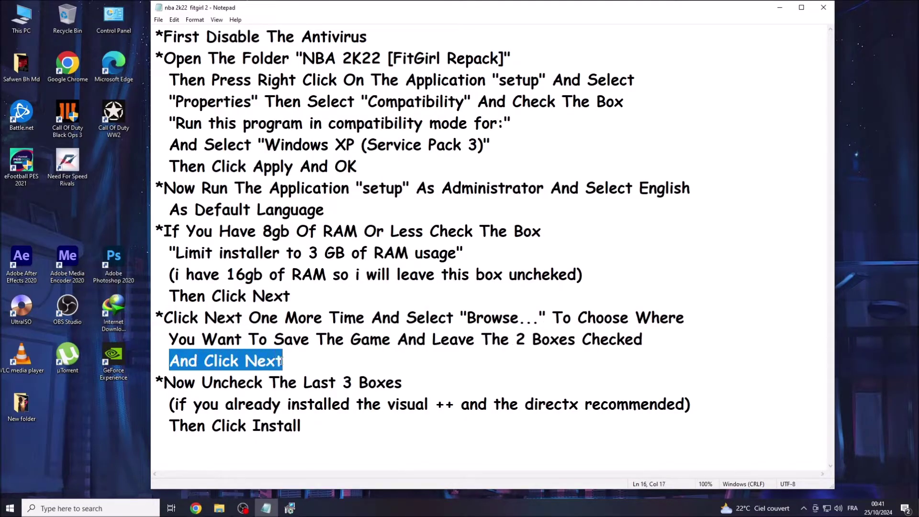
Step: Return to the NBA 2K22 installer, set the destination to E:\NBA 2K22, and continue with both option boxes left checked
{"action": "left_click", "coordinate": [289, 509]}
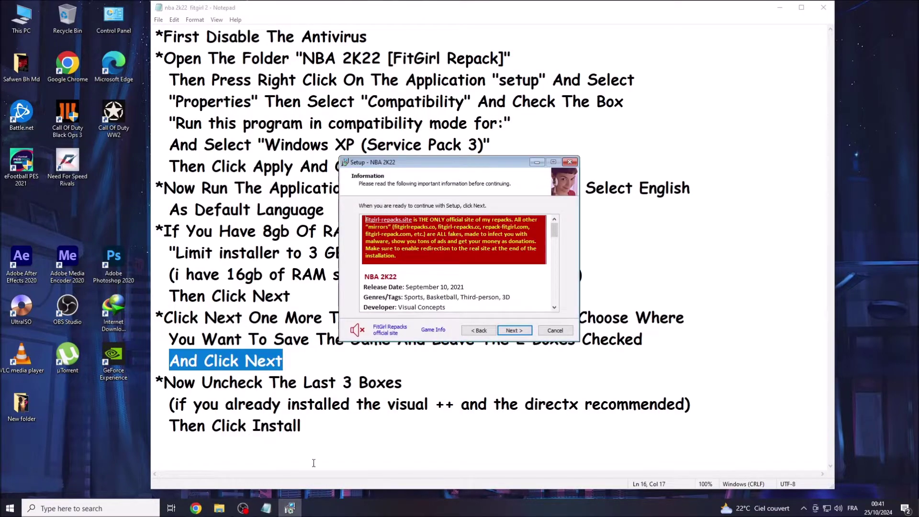
{"action": "left_click", "coordinate": [511, 331]}
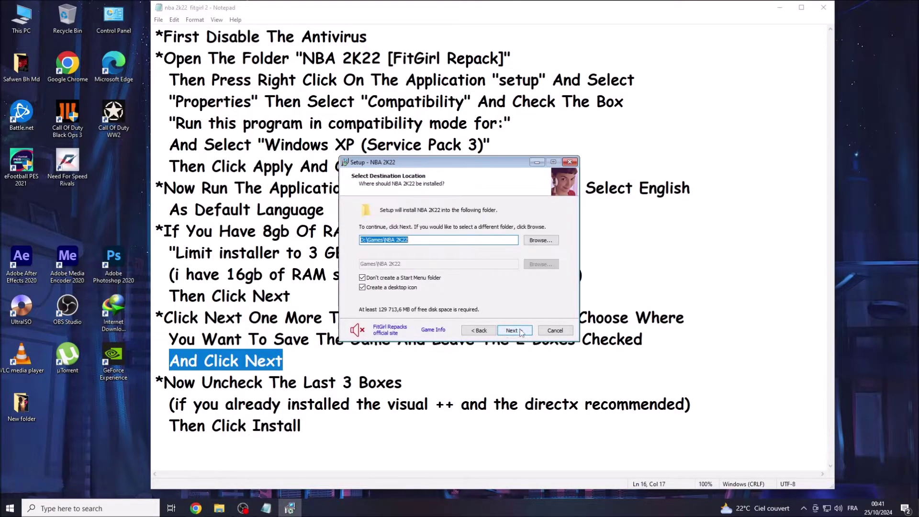
{"action": "left_click", "coordinate": [534, 244]}
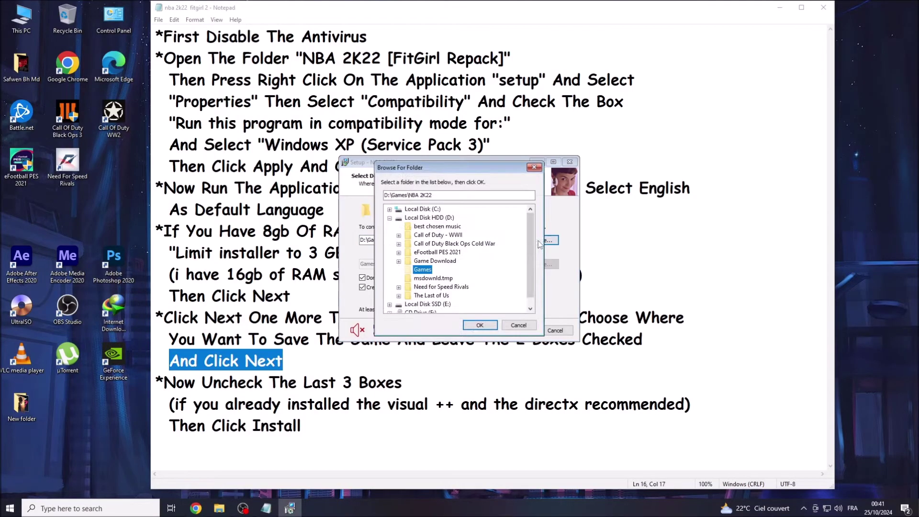
{"action": "left_click", "coordinate": [422, 305]}
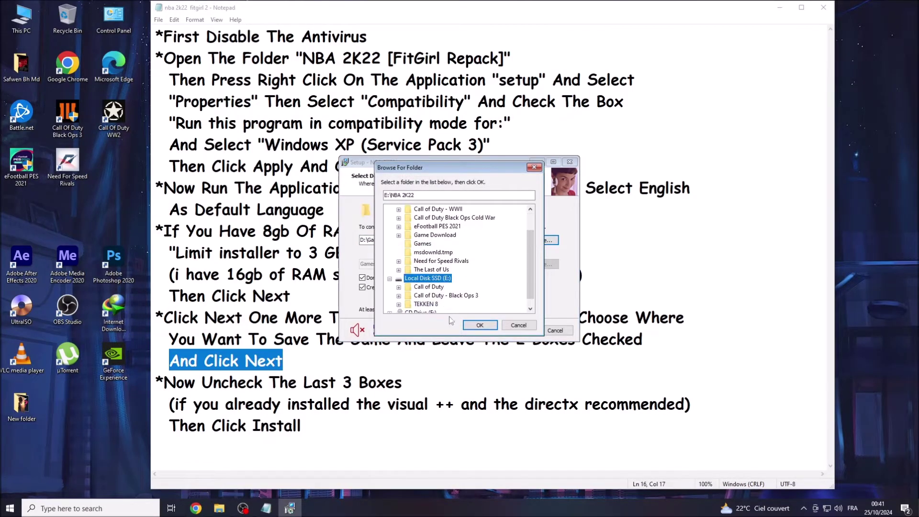
{"action": "left_click", "coordinate": [481, 326]}
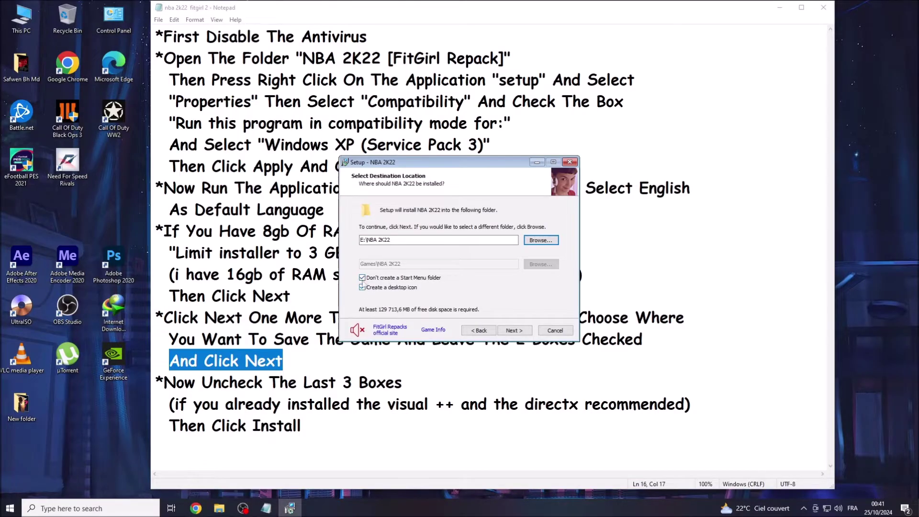
{"action": "left_click", "coordinate": [513, 331]}
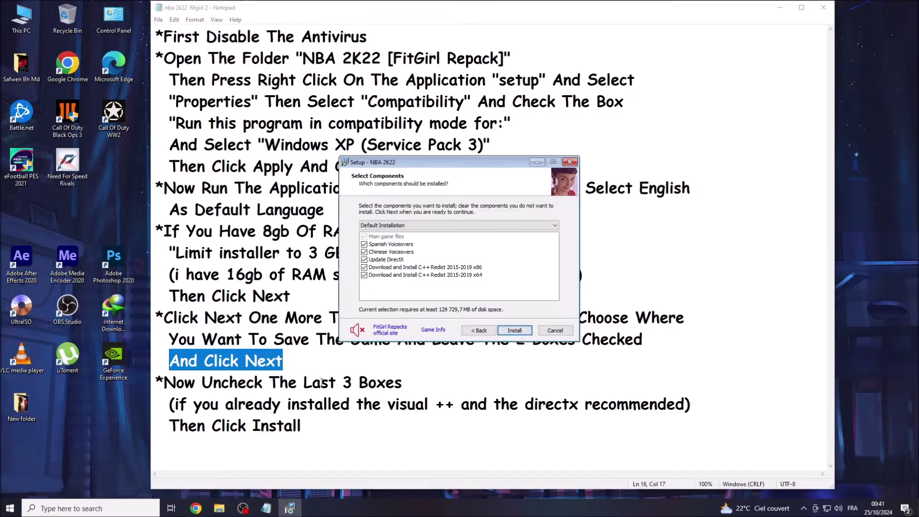
Step: Read the Notepad instructions on which component boxes to uncheck before installing
{"action": "left_click", "coordinate": [164, 384]}
{"action": "left_click_drag", "start_coordinate": [164, 384], "coordinate": [400, 380]}
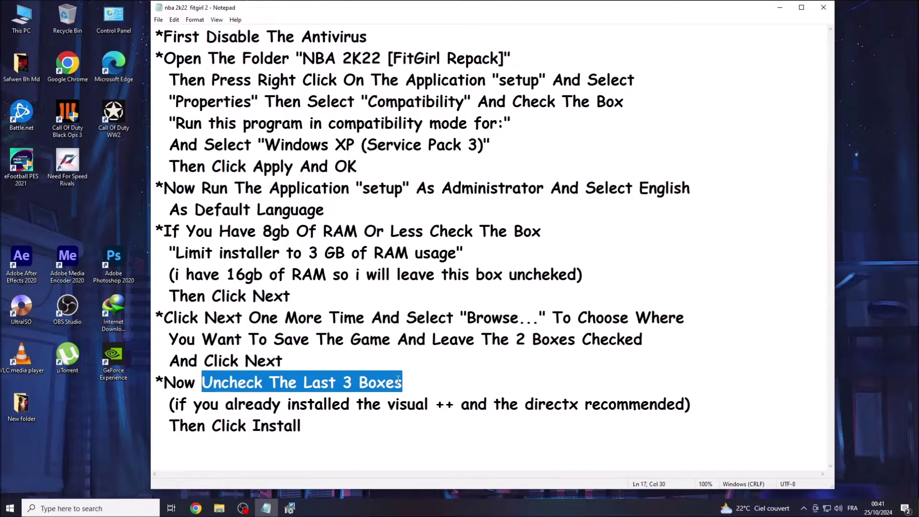
{"action": "left_click_drag", "start_coordinate": [177, 407], "coordinate": [686, 407]}
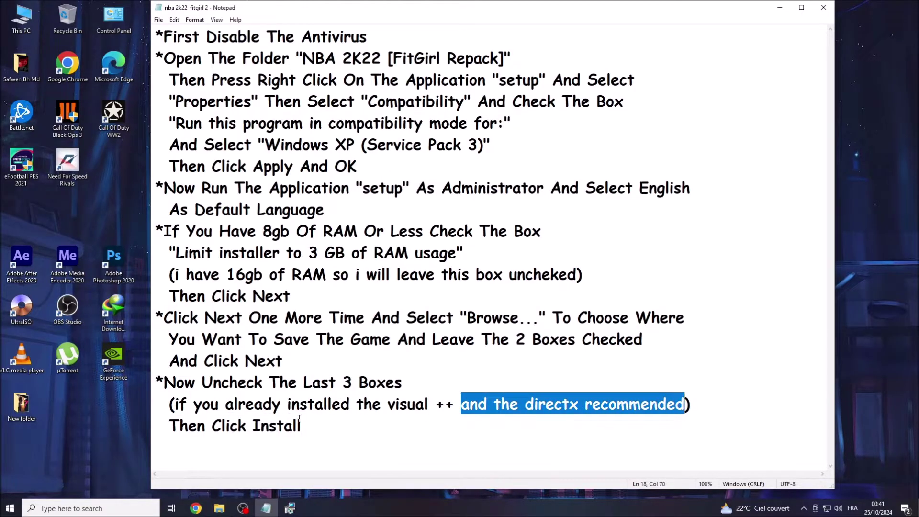
{"action": "left_click_drag", "start_coordinate": [168, 424], "coordinate": [302, 424]}
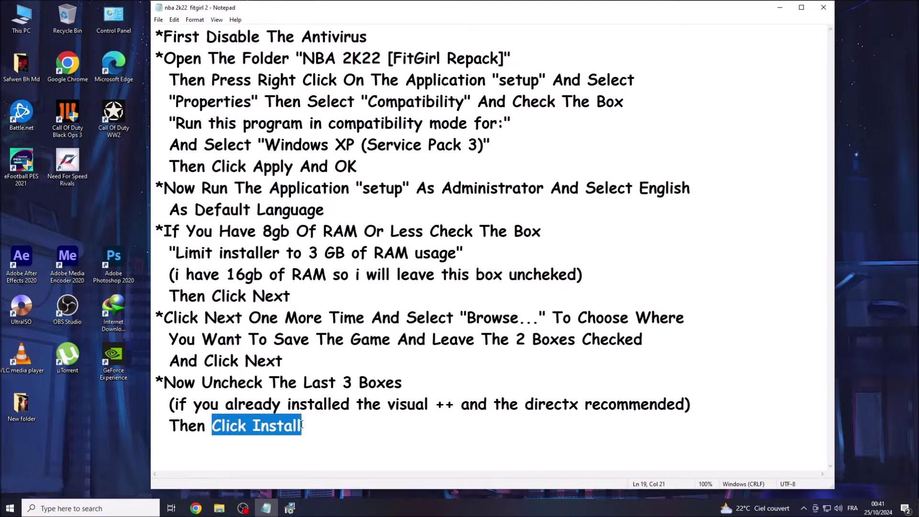
Step: Exclude Update DirectX and both C++ Redist 2015-2019 components (x86 and x64) in the installer, and start the installation
{"action": "left_click", "coordinate": [289, 508]}
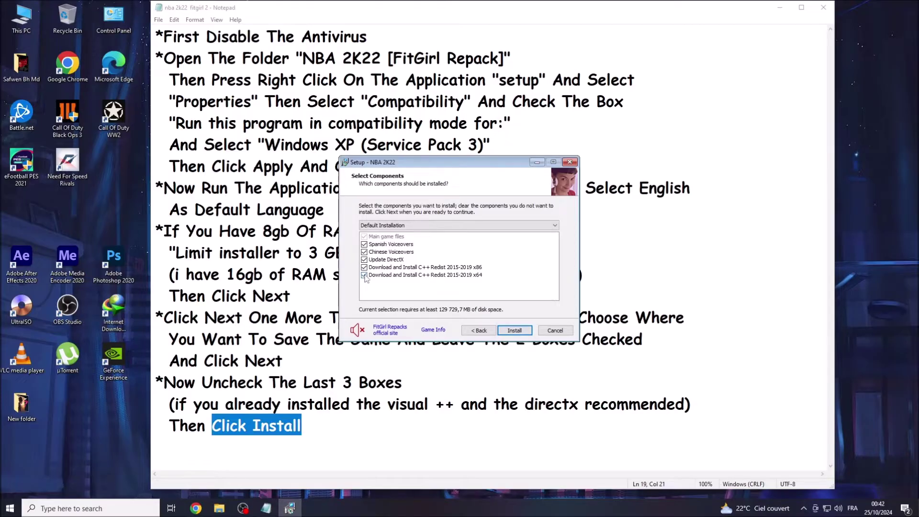
{"action": "left_click", "coordinate": [364, 260]}
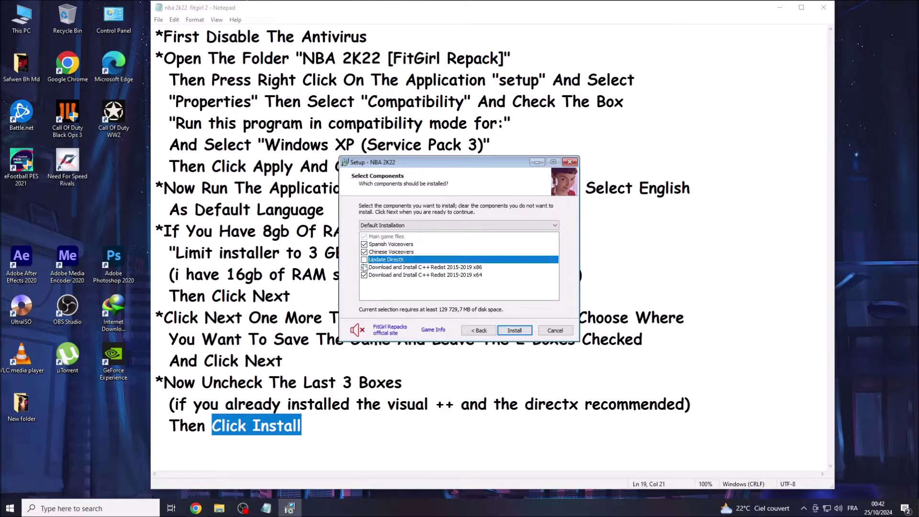
{"action": "left_click", "coordinate": [364, 267]}
{"action": "left_click", "coordinate": [364, 274]}
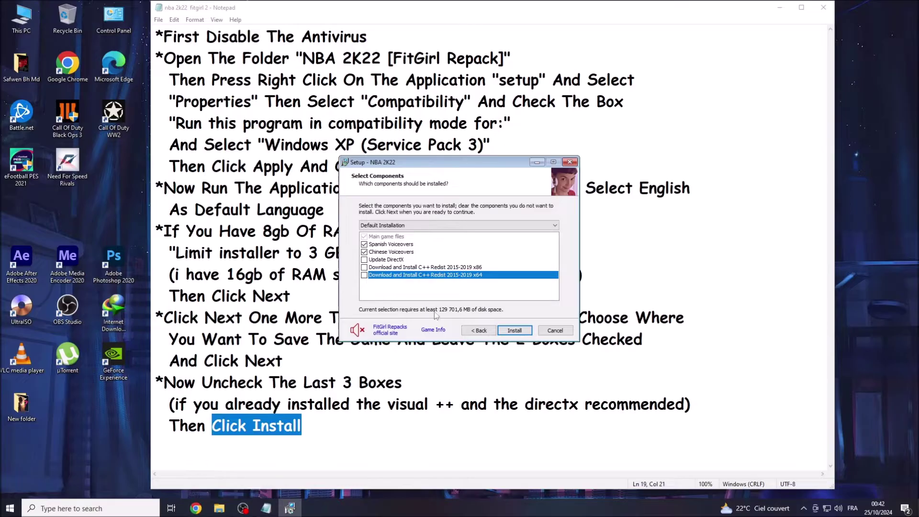
{"action": "left_click", "coordinate": [514, 331]}
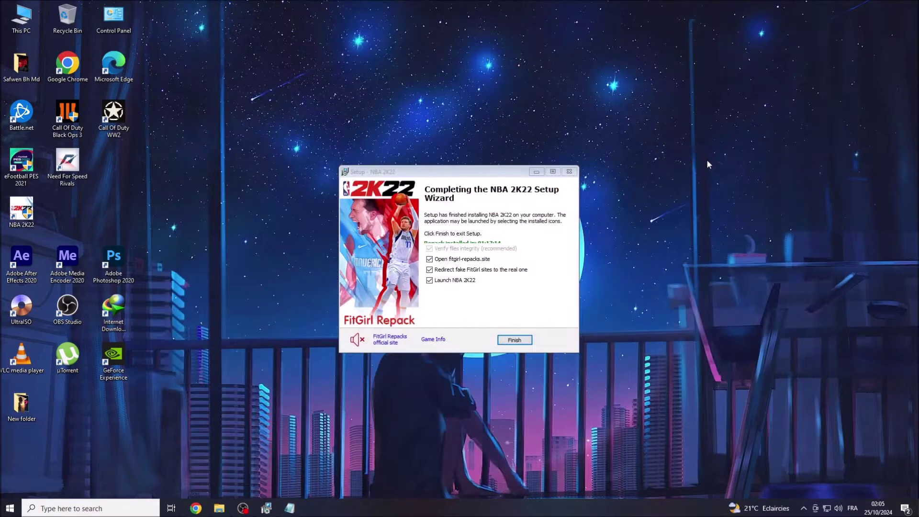
{"action": "right_click", "coordinate": [707, 161]}
{"action": "left_click", "coordinate": [737, 223]}
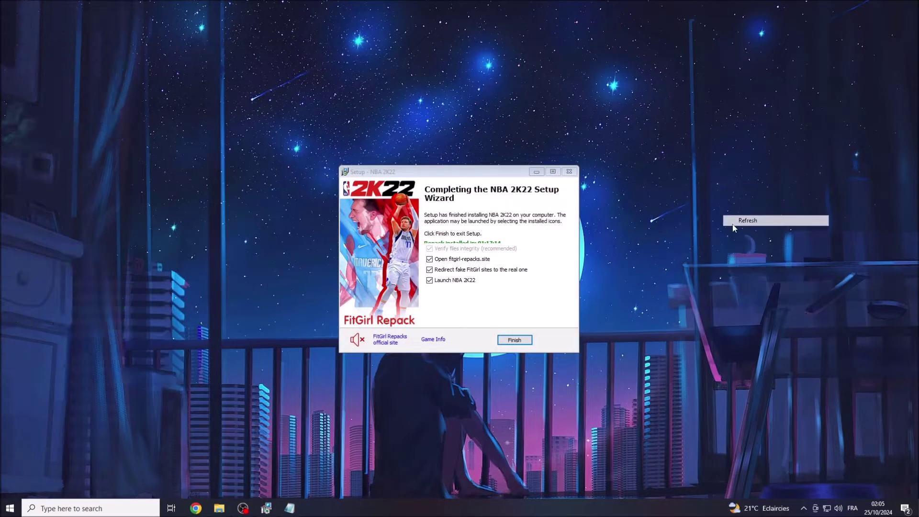
Step: Read the Notepad notice about the UltraISO requirement, and check the desktop for its shortcut
{"action": "left_click", "coordinate": [288, 508]}
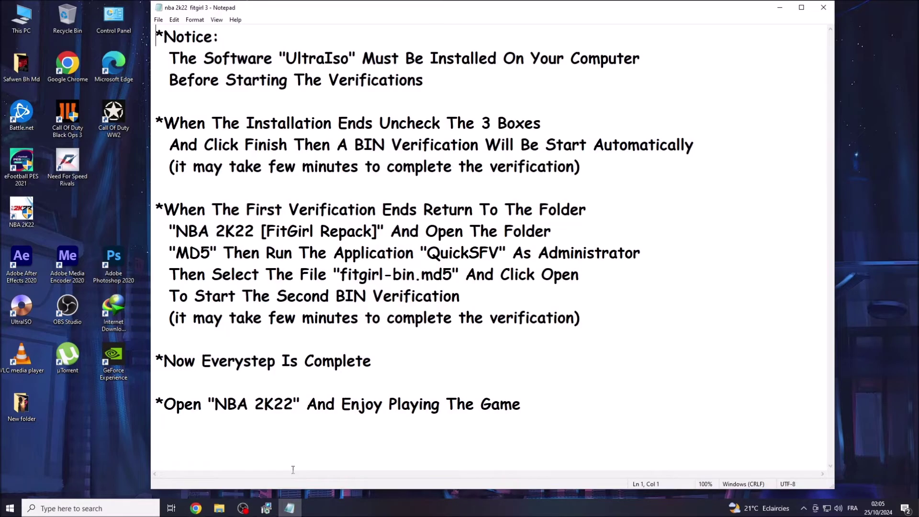
{"action": "left_click_drag", "start_coordinate": [163, 37], "coordinate": [641, 55]}
{"action": "left_click_drag", "start_coordinate": [169, 79], "coordinate": [420, 74]}
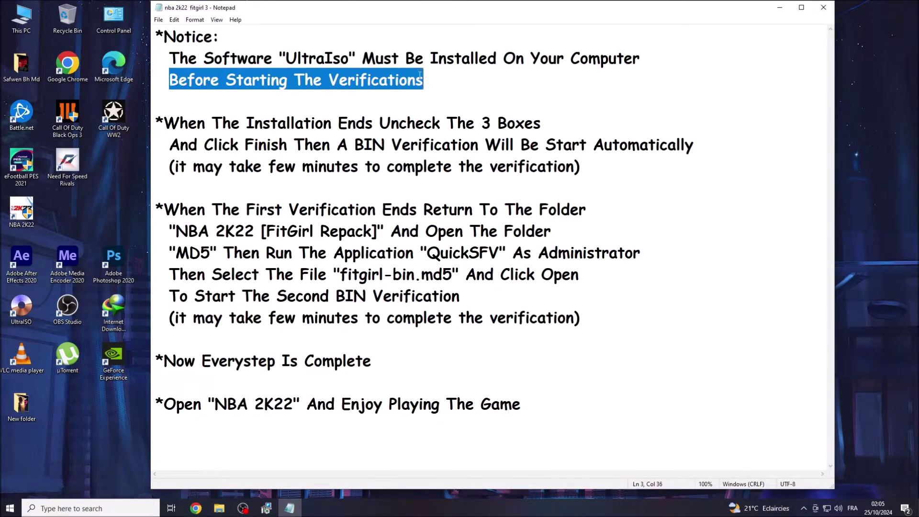
{"action": "left_click", "coordinate": [779, 7]}
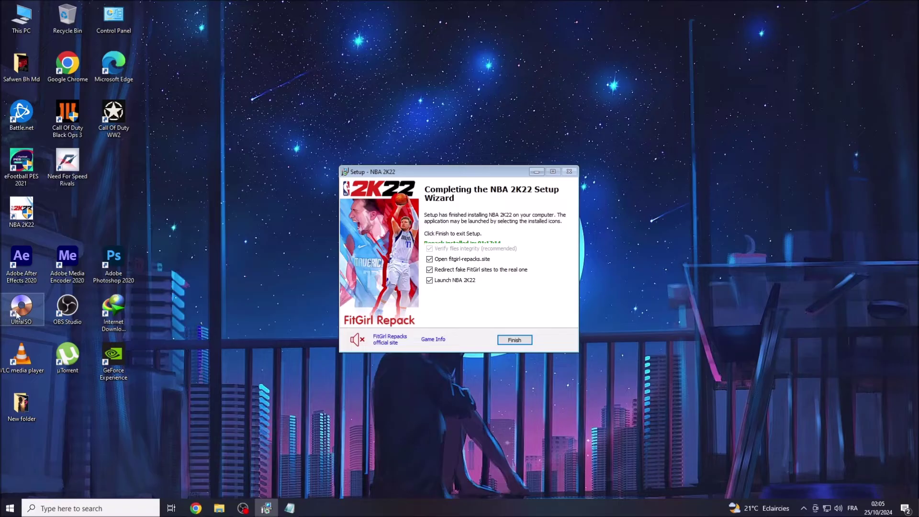
Step: Read the Notepad instructions on finishing the setup and the automatic BIN verification
{"action": "left_click", "coordinate": [290, 508]}
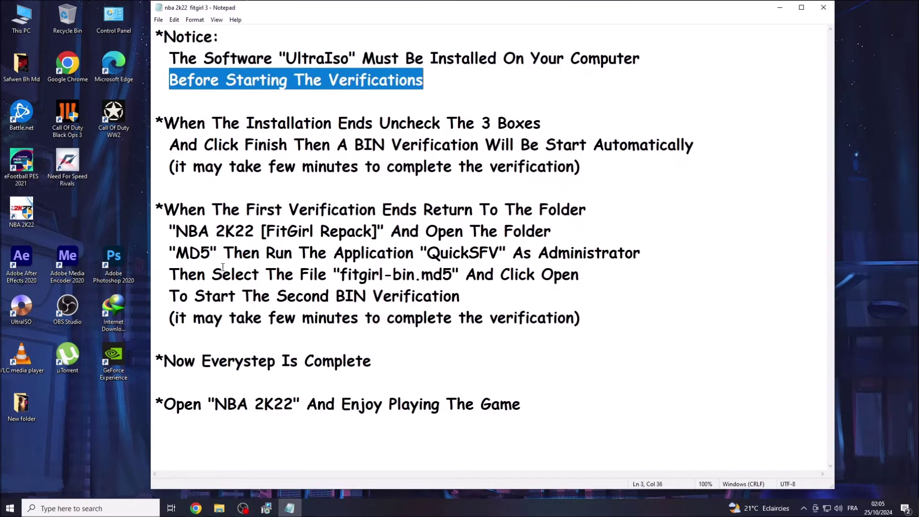
{"action": "left_click_drag", "start_coordinate": [169, 125], "coordinate": [543, 123]}
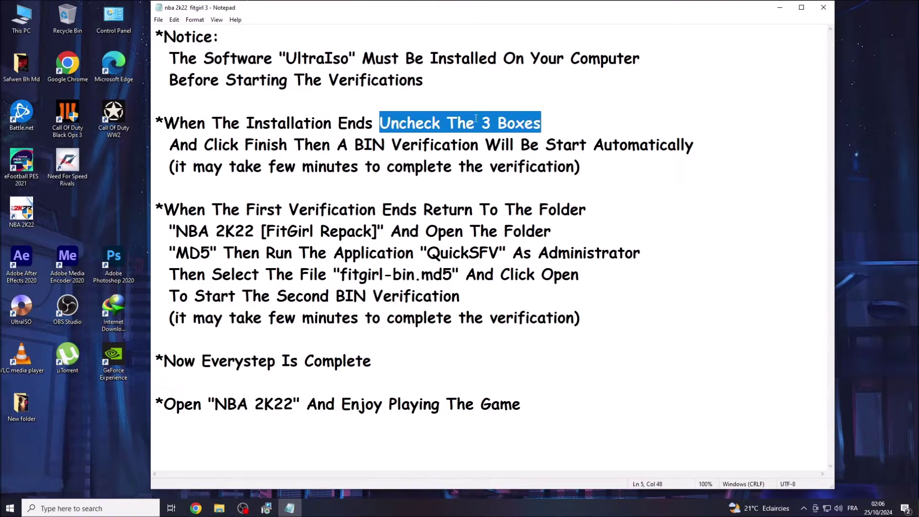
{"action": "left_click_drag", "start_coordinate": [169, 145], "coordinate": [692, 142]}
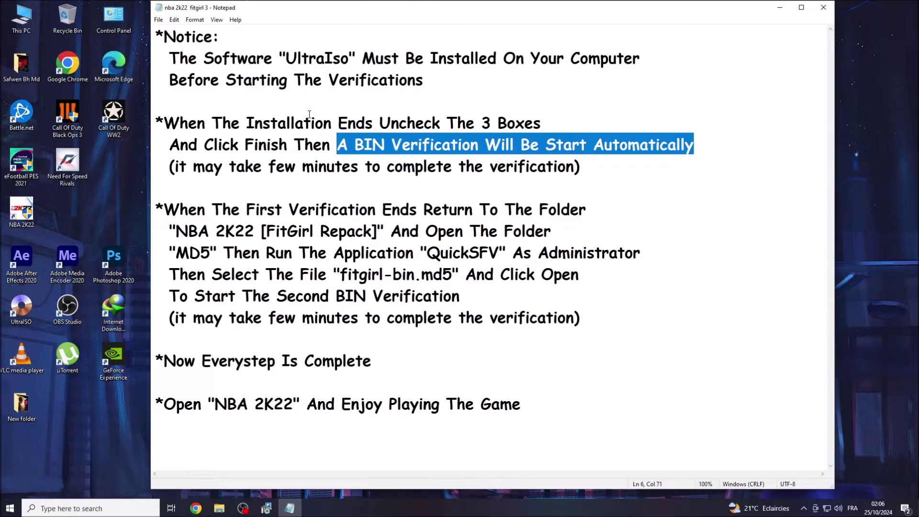
{"action": "left_click_drag", "start_coordinate": [174, 167], "coordinate": [570, 167]}
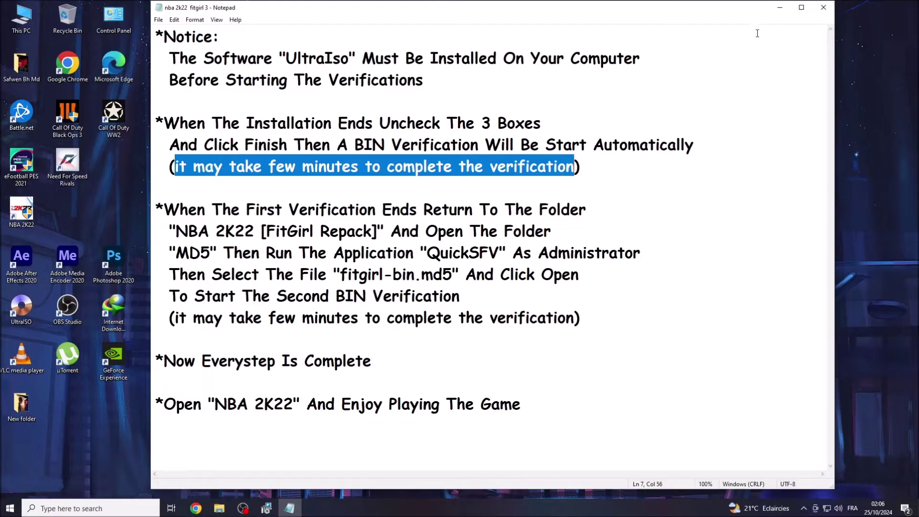
Step: Uncheck the fitgirl-repacks.site, fake-site redirect and Launch NBA 2K22 options, finish setup, and centre the QuickSFV verification window on the desktop
{"action": "left_click", "coordinate": [780, 7]}
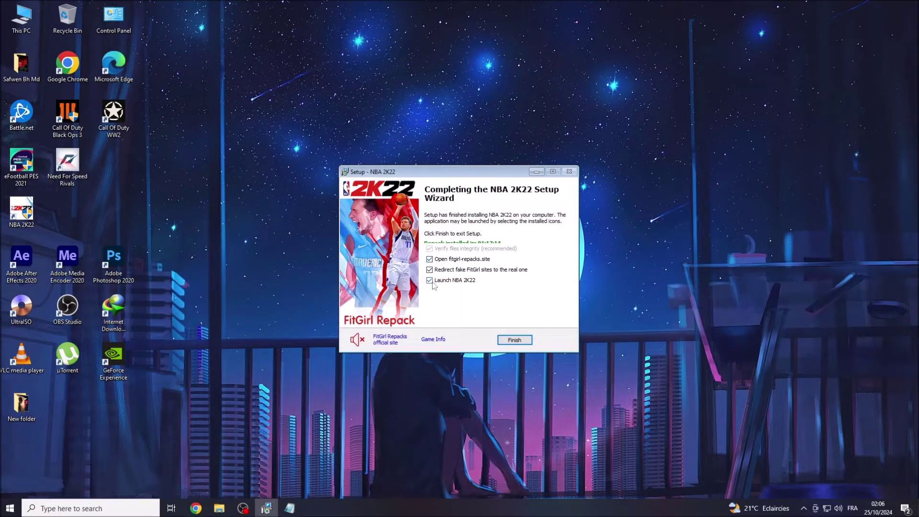
{"action": "left_click", "coordinate": [429, 260]}
{"action": "left_click", "coordinate": [430, 270]}
{"action": "left_click", "coordinate": [429, 280]}
{"action": "left_click", "coordinate": [522, 341]}
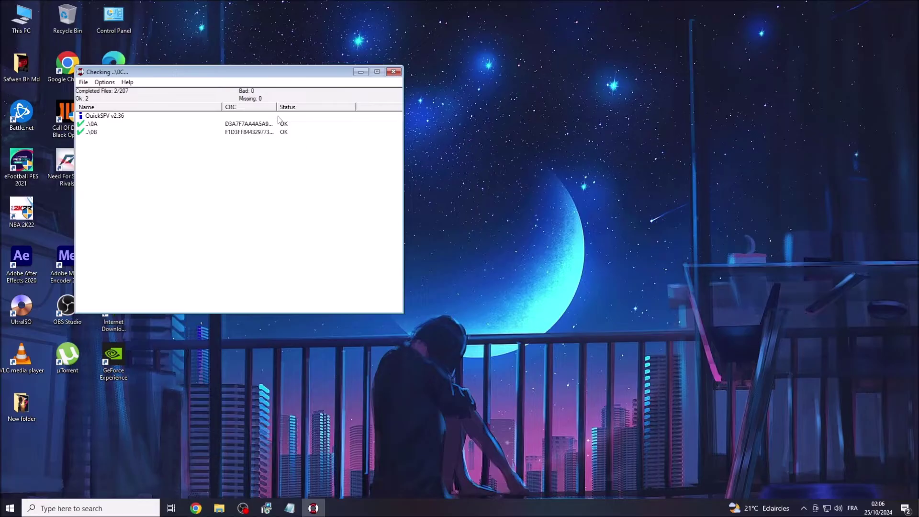
{"action": "left_click_drag", "start_coordinate": [214, 70], "coordinate": [444, 111]}
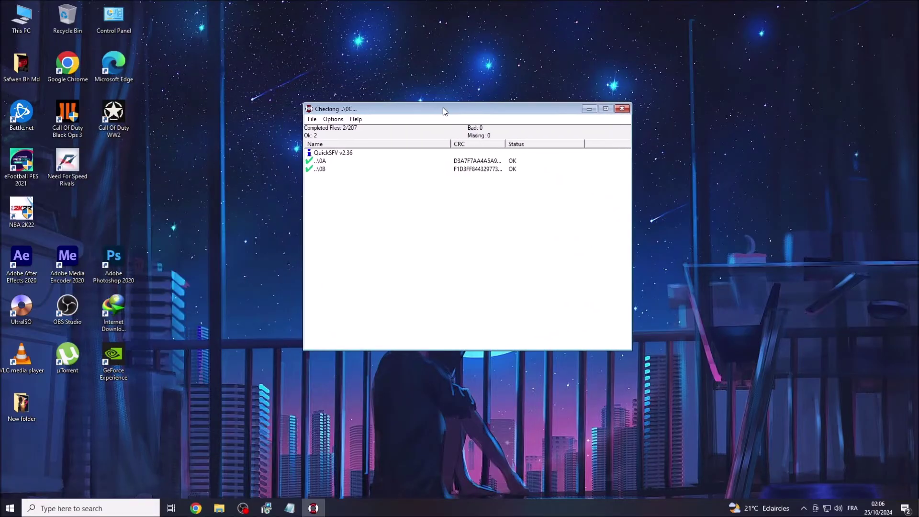
{"action": "left_click", "coordinate": [738, 217]}
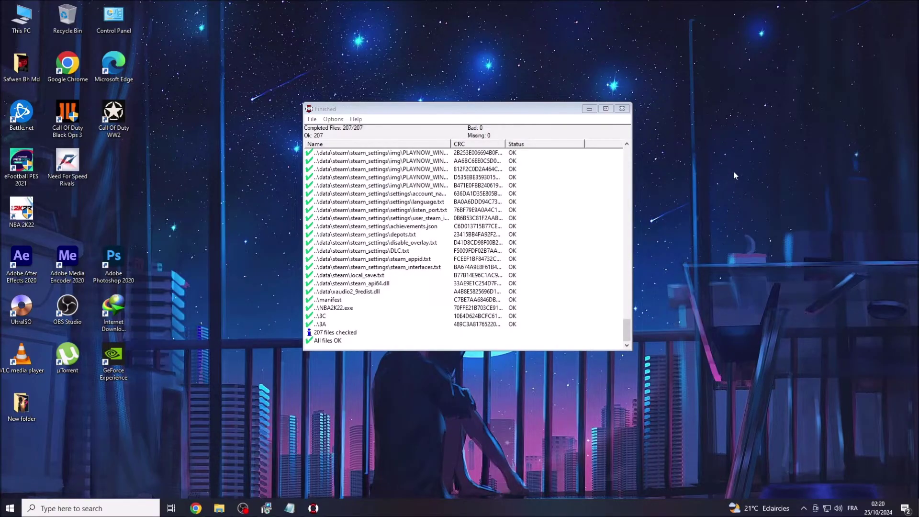
{"action": "right_click", "coordinate": [733, 171]}
{"action": "left_click", "coordinate": [745, 204]}
{"action": "right_click", "coordinate": [745, 204]}
{"action": "left_click", "coordinate": [761, 232]}
Step: Read the Notepad instructions on running QuickSFV from the MD5 folder with fitgirl-bin.md5 for the second BIN verification
{"action": "left_click", "coordinate": [289, 508]}
{"action": "left_click_drag", "start_coordinate": [164, 209], "coordinate": [586, 211]}
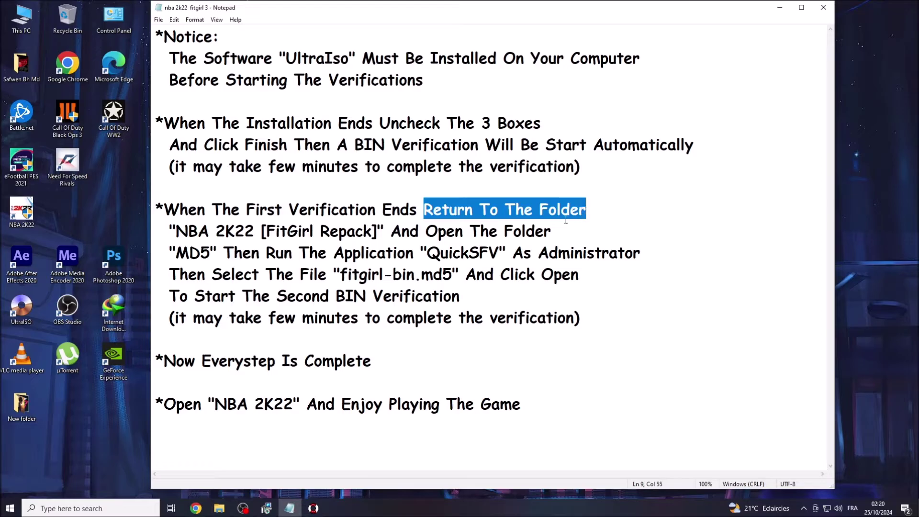
{"action": "left_click_drag", "start_coordinate": [181, 232], "coordinate": [551, 232]}
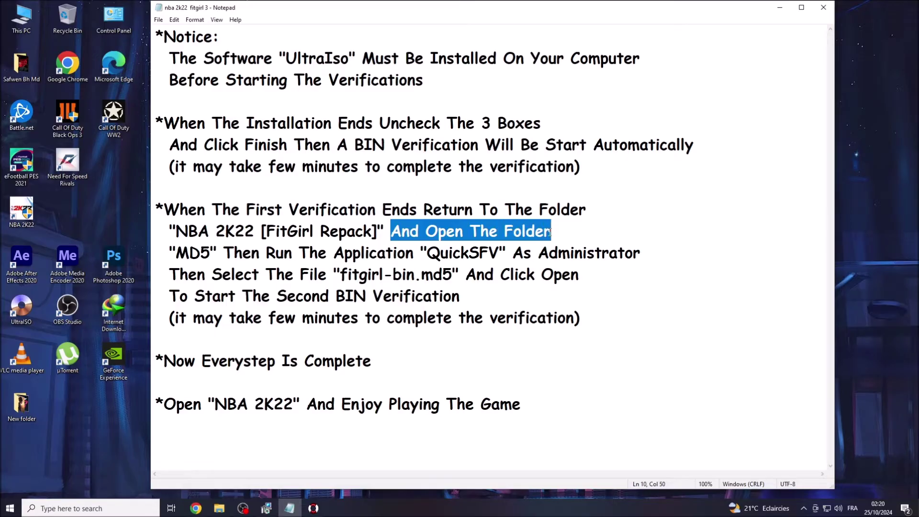
{"action": "left_click_drag", "start_coordinate": [176, 247], "coordinate": [640, 259]}
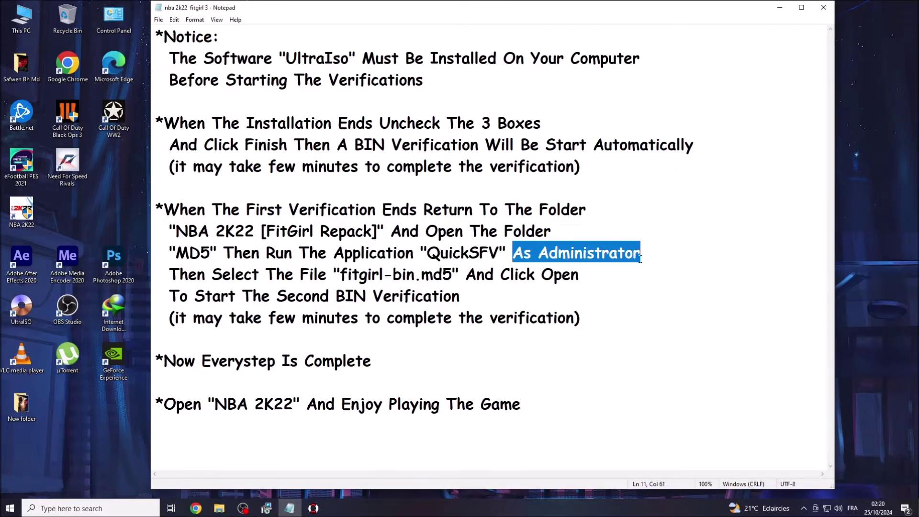
{"action": "left_click_drag", "start_coordinate": [170, 272], "coordinate": [580, 282]}
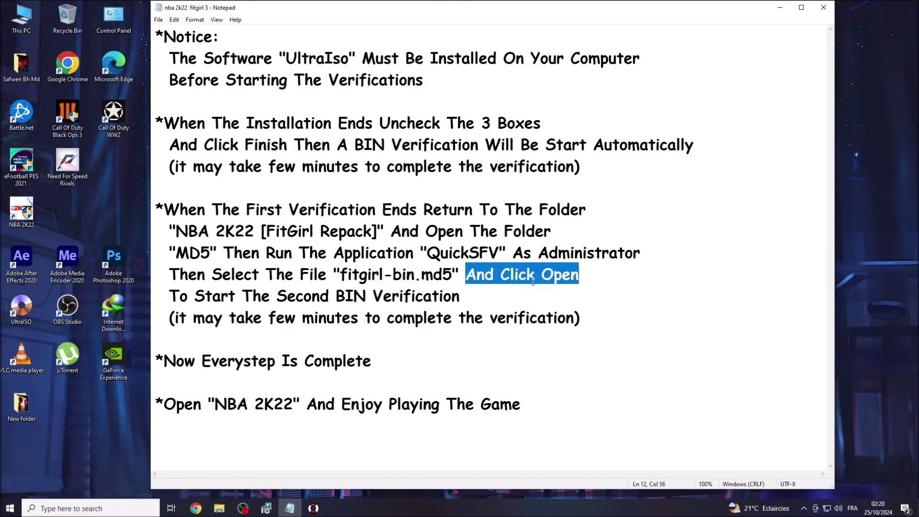
{"action": "left_click_drag", "start_coordinate": [170, 296], "coordinate": [461, 297]}
{"action": "left_click_drag", "start_coordinate": [175, 317], "coordinate": [575, 318]}
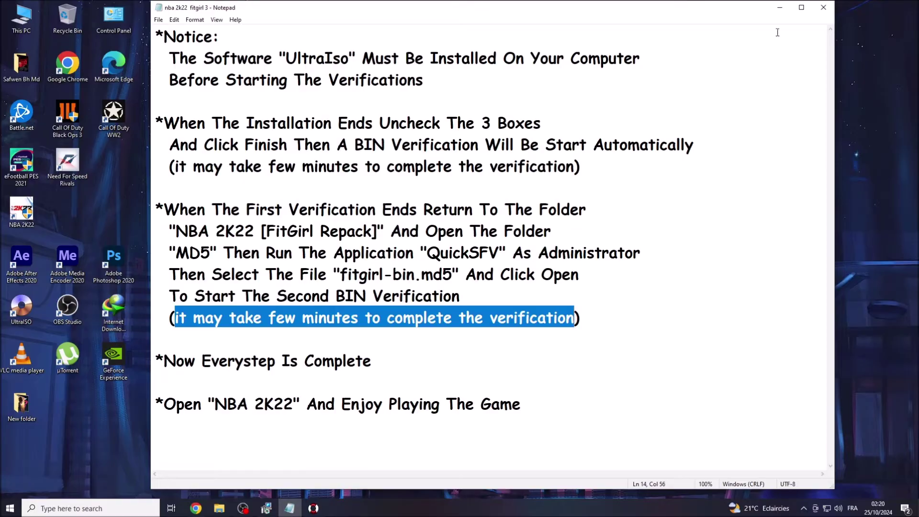
Step: Minimize the Notepad instructions and close the finished QuickSFV verification window
{"action": "left_click", "coordinate": [779, 7]}
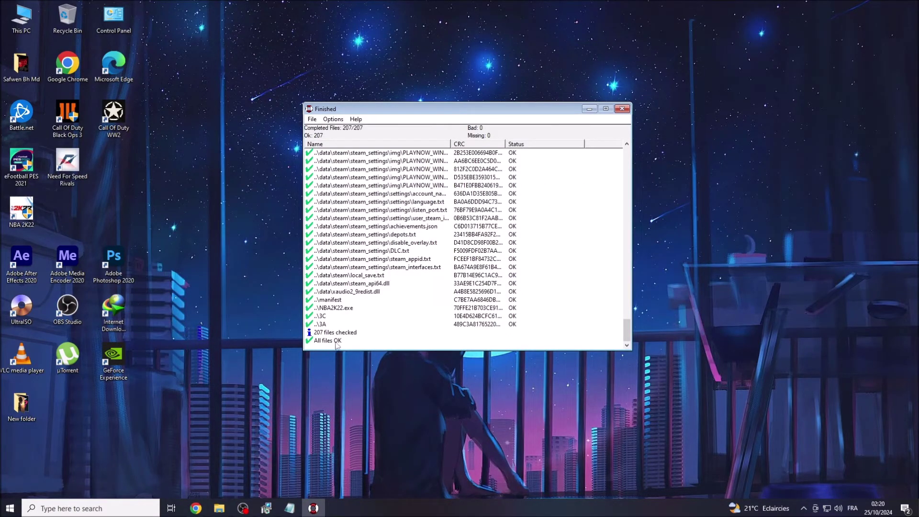
{"action": "left_click", "coordinate": [622, 109]}
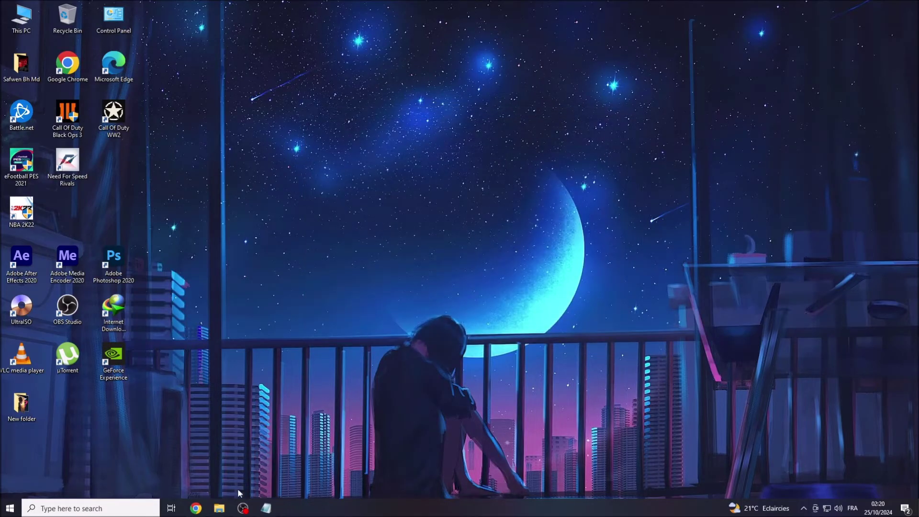
Step: Open the NBA 2K22 [FitGirl Repack] folder from Game Download and dismiss the Program Compatibility Assistant
{"action": "left_click", "coordinate": [220, 508]}
{"action": "left_click_drag", "start_coordinate": [357, 198], "coordinate": [309, 137]}
{"action": "right_click", "coordinate": [309, 136]}
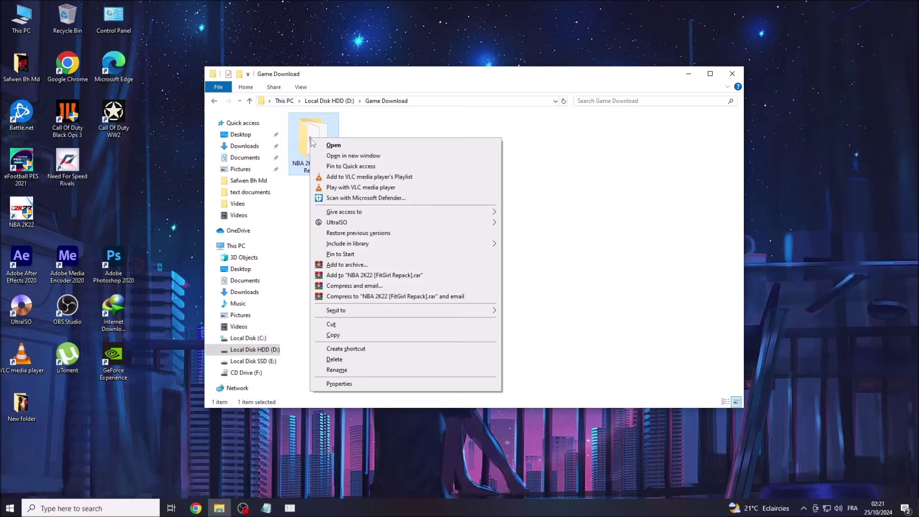
{"action": "left_click", "coordinate": [322, 145]}
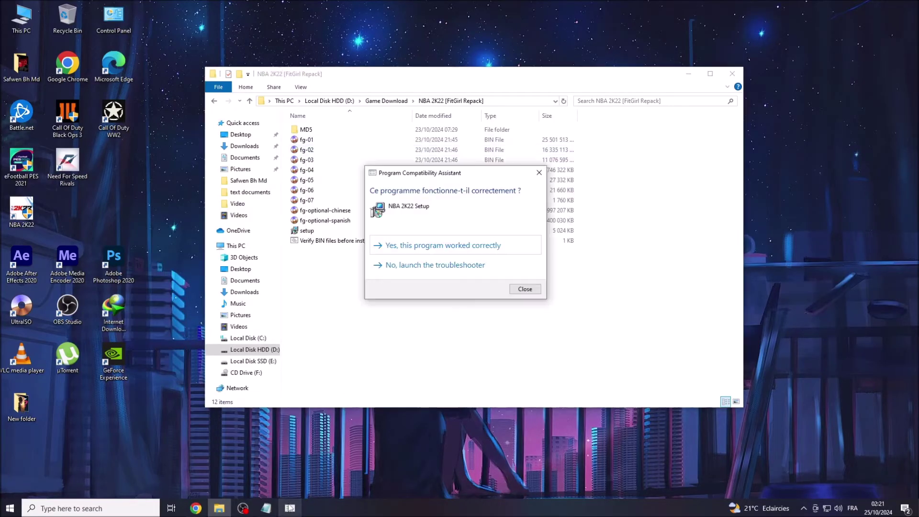
{"action": "left_click", "coordinate": [538, 174]}
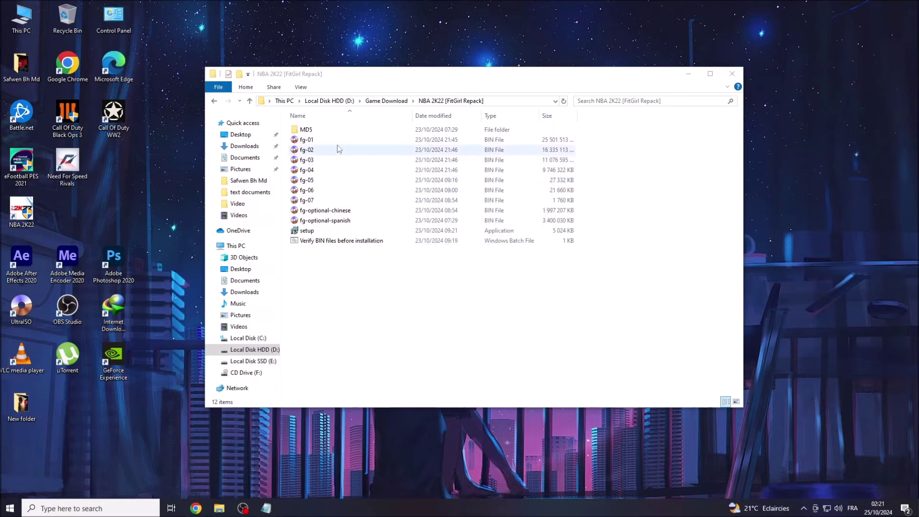
Step: Open the MD5 folder and run the QuickSFV application as administrator
{"action": "left_click", "coordinate": [296, 132]}
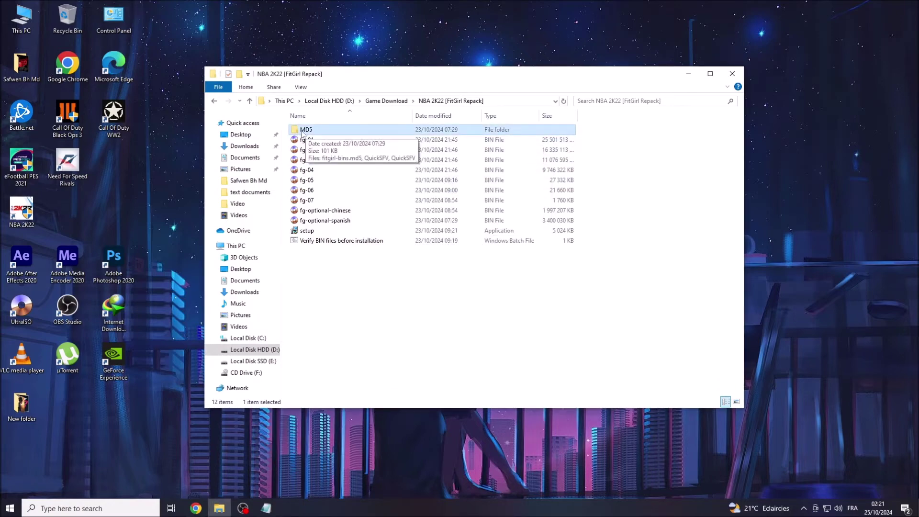
{"action": "right_click", "coordinate": [312, 133]}
{"action": "left_click", "coordinate": [323, 139]}
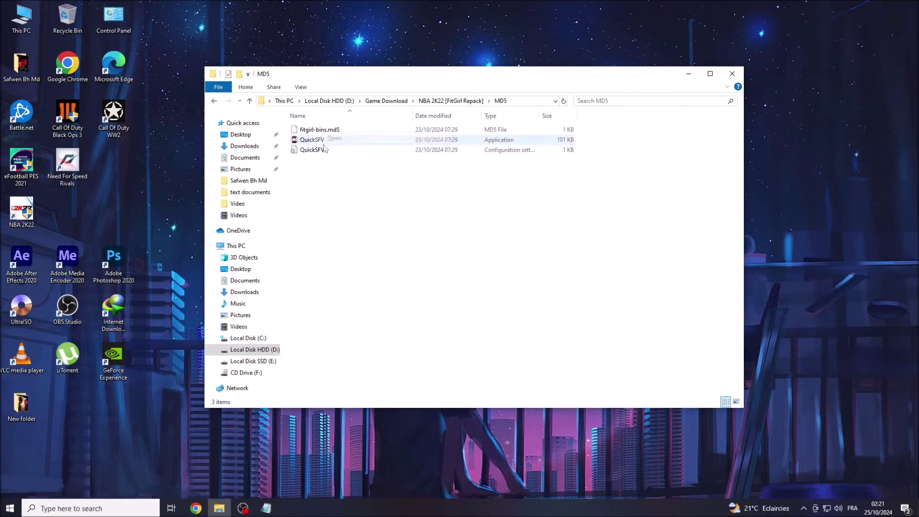
{"action": "right_click", "coordinate": [309, 142]}
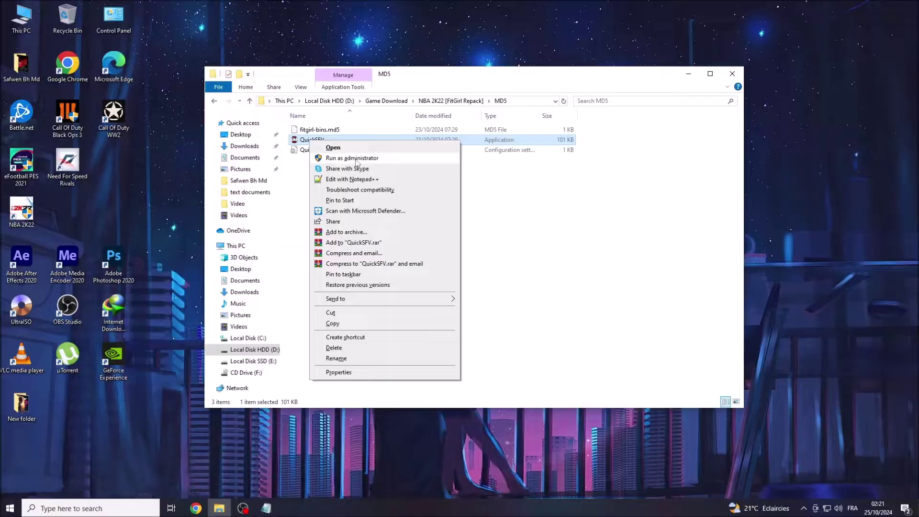
{"action": "left_click", "coordinate": [326, 158]}
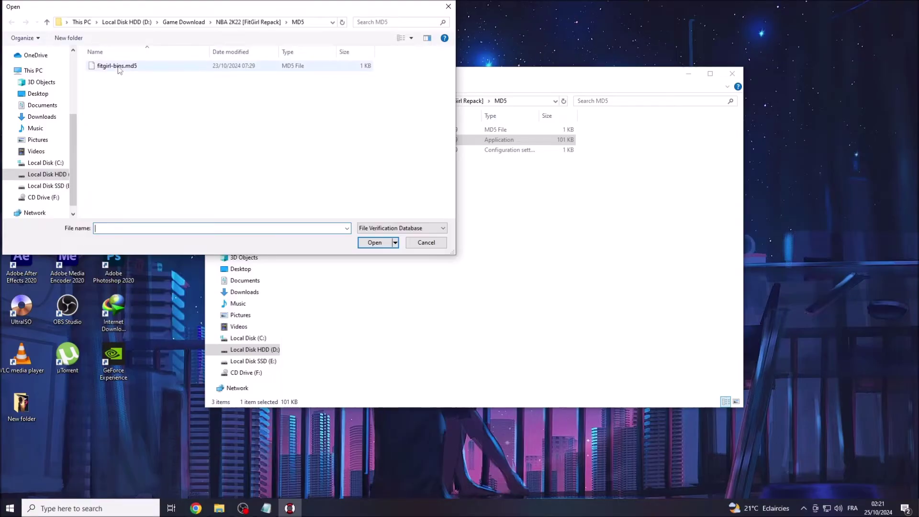
Step: Load fitgirl-bins.md5 to start the second BIN verification, minimize the folder window and centre the QuickSFV window on the desktop
{"action": "left_click", "coordinate": [114, 67]}
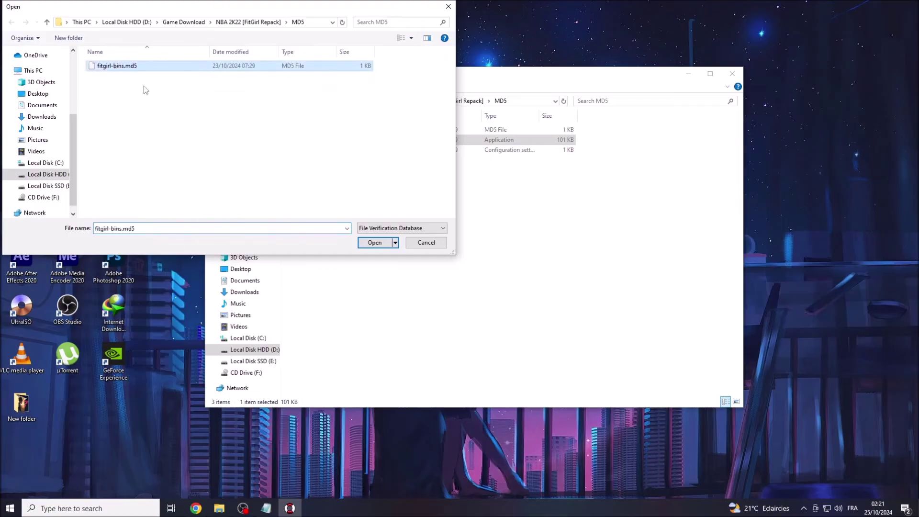
{"action": "left_click", "coordinate": [372, 245]}
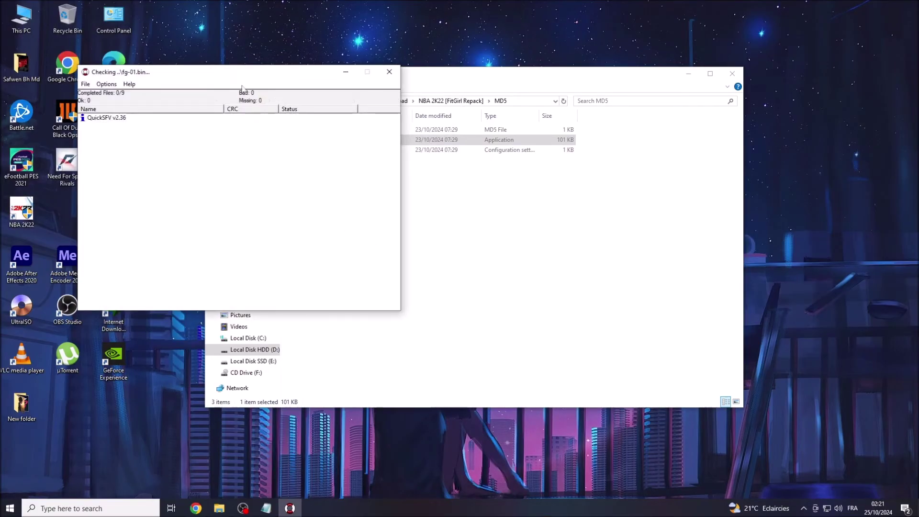
{"action": "left_click_drag", "start_coordinate": [236, 80], "coordinate": [421, 83]}
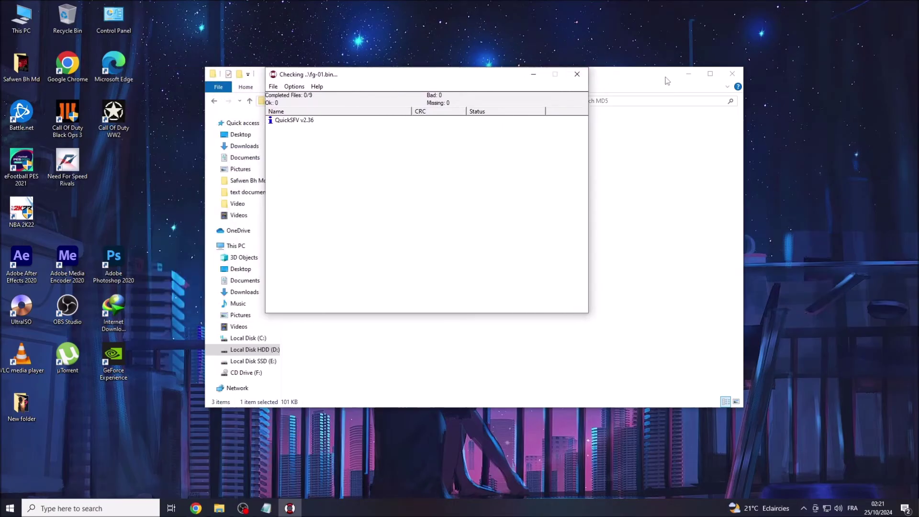
{"action": "left_click", "coordinate": [689, 74]}
{"action": "left_click_drag", "start_coordinate": [412, 79], "coordinate": [432, 75]}
{"action": "left_click", "coordinate": [734, 147]}
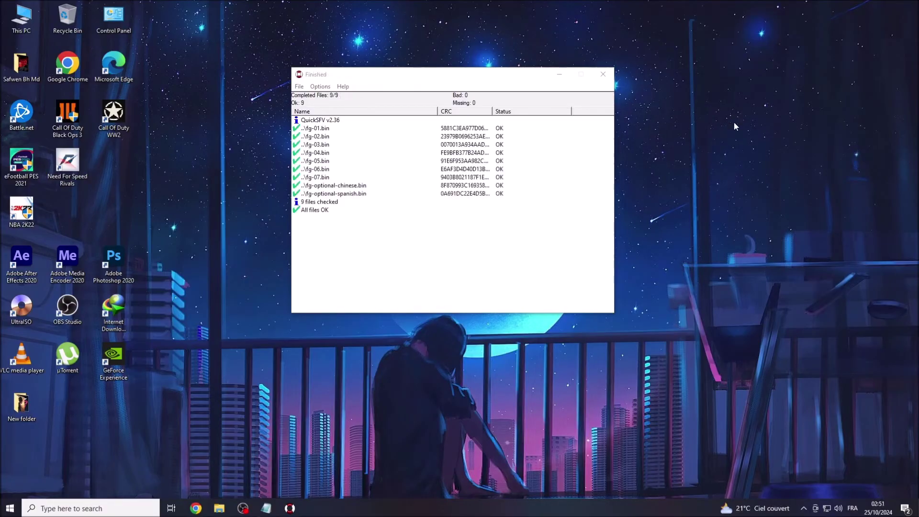
{"action": "right_click", "coordinate": [734, 120]}
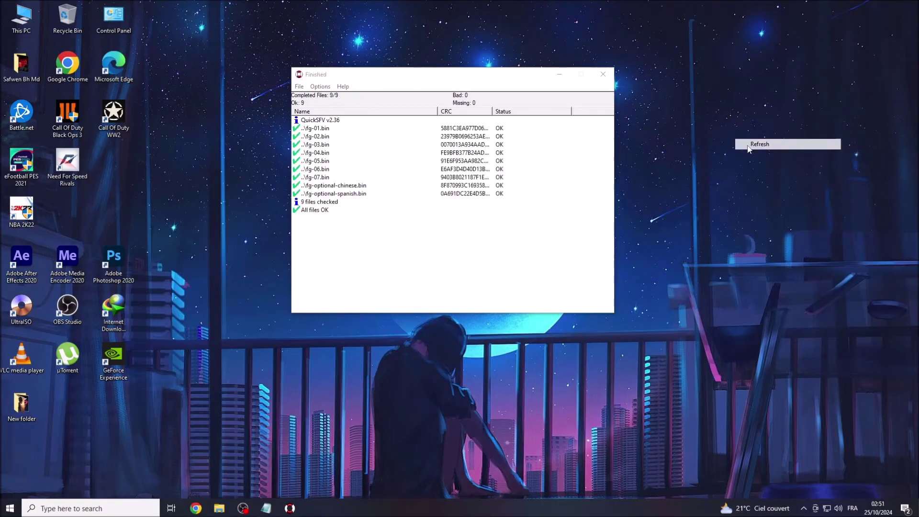
{"action": "right_click", "coordinate": [747, 146]}
{"action": "left_click", "coordinate": [763, 180]}
{"action": "right_click", "coordinate": [757, 195]}
{"action": "left_click", "coordinate": [775, 223]}
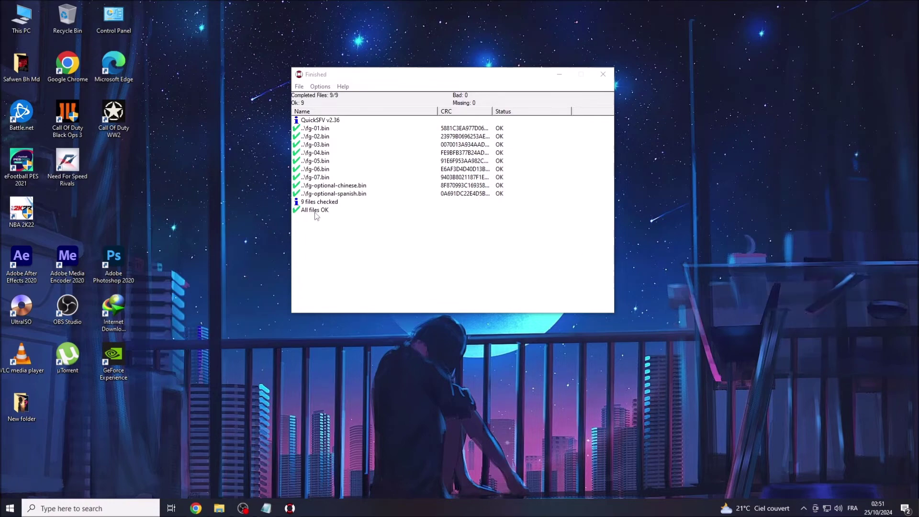
Step: Close the finished QuickSFV window, restore the Notepad instructions and read the closing lines about completion and opening NBA 2K22
{"action": "left_click", "coordinate": [602, 74]}
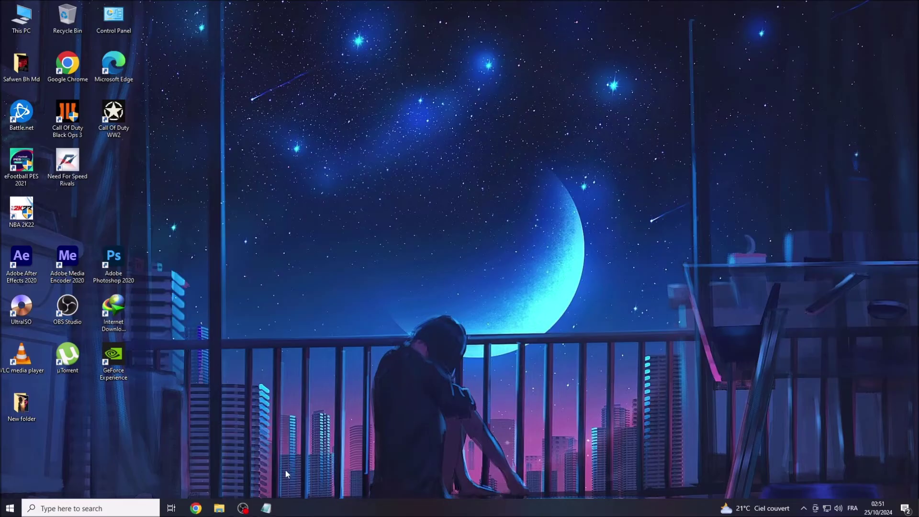
{"action": "left_click", "coordinate": [266, 508]}
{"action": "left_click_drag", "start_coordinate": [164, 359], "coordinate": [372, 360]}
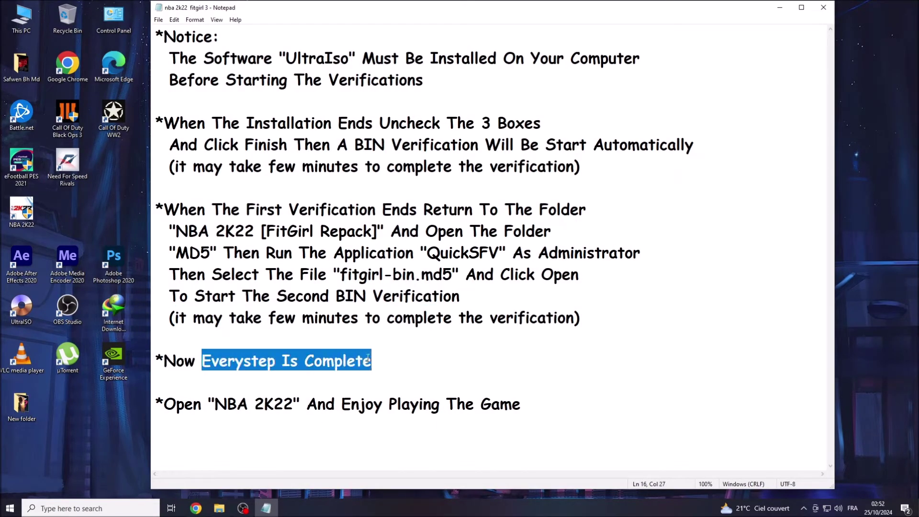
{"action": "left_click_drag", "start_coordinate": [169, 404], "coordinate": [521, 403]}
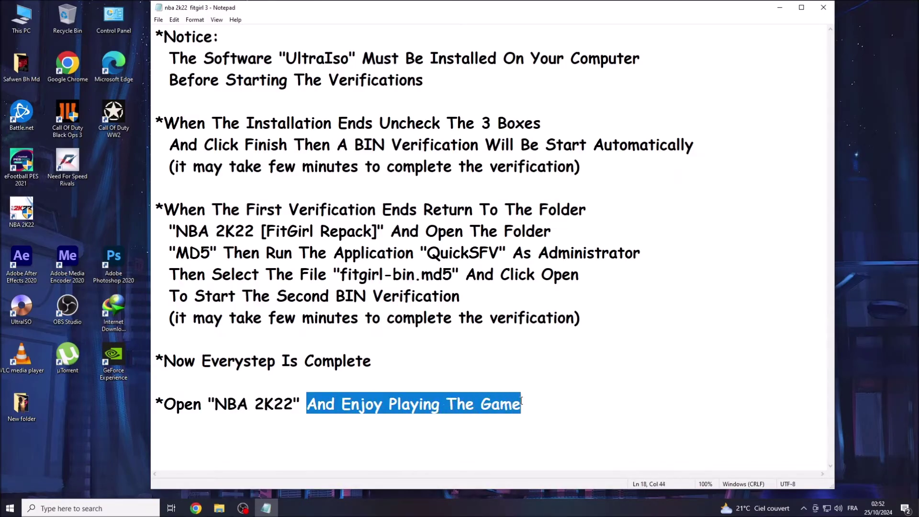
Step: Append "^^" to the end of the last line of the Notepad instructions and minimize the note
{"action": "left_click", "coordinate": [522, 404]}
{"action": "type", "text": "^^"}
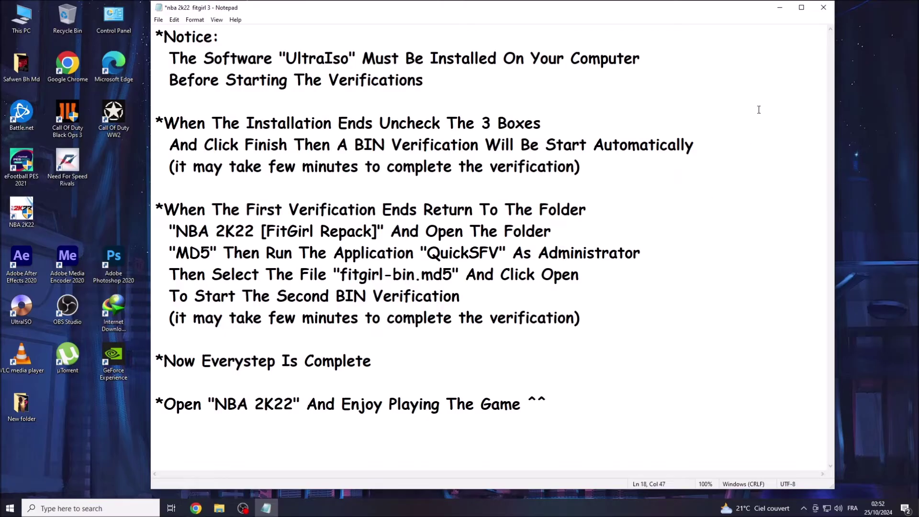
{"action": "left_click", "coordinate": [779, 8]}
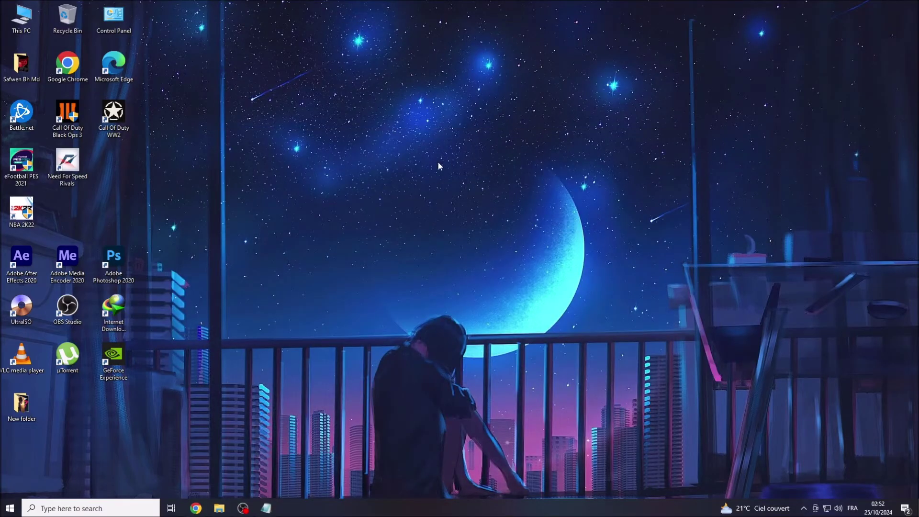
Step: Launch NBA 2K22 from its desktop shortcut
{"action": "left_click", "coordinate": [27, 210]}
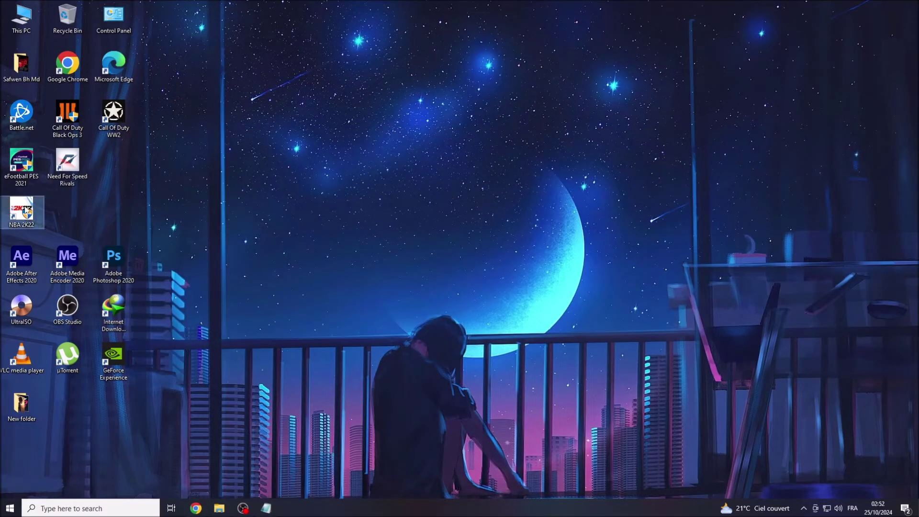
{"action": "right_click", "coordinate": [25, 207]}
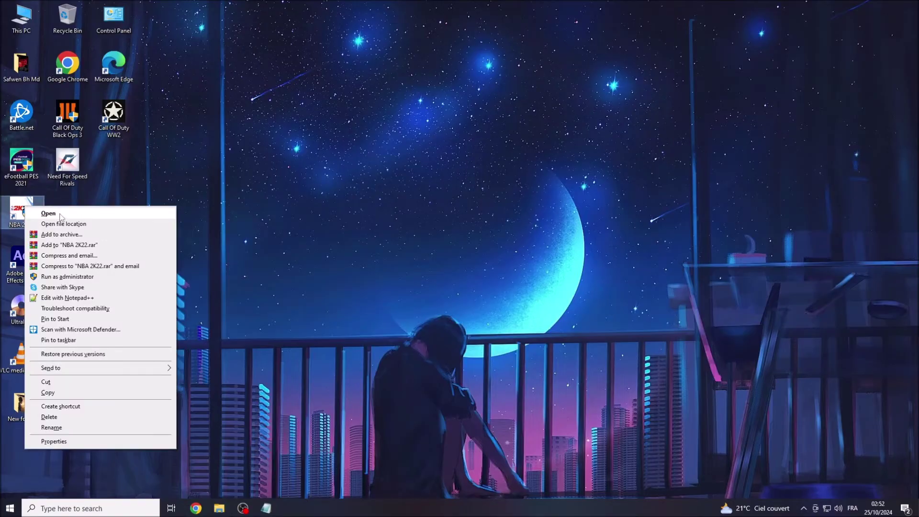
{"action": "left_click", "coordinate": [64, 214]}
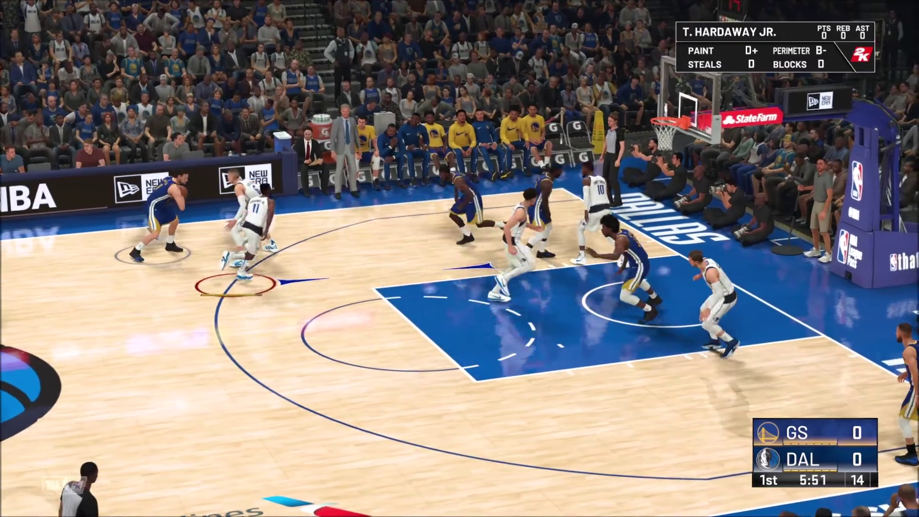
{"action": "key", "text": "e"}
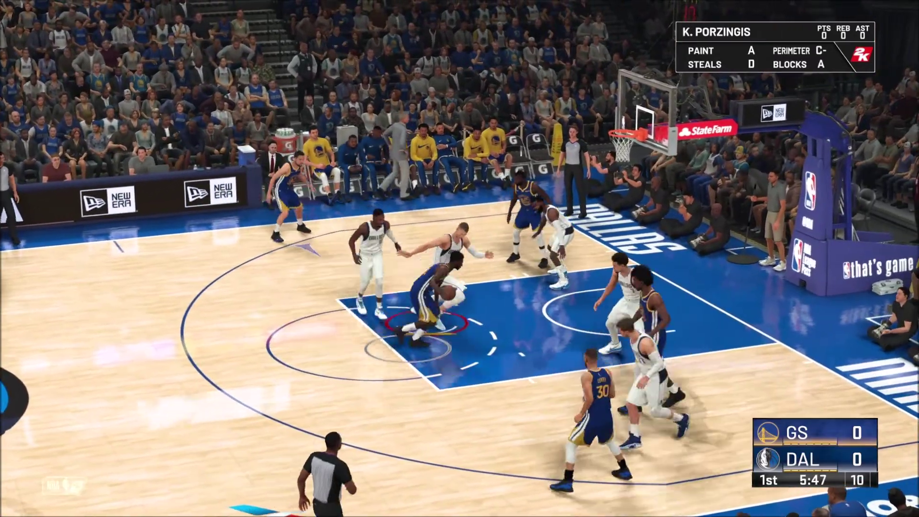
{"action": "key", "text": "space"}
{"action": "key", "text": "e"}
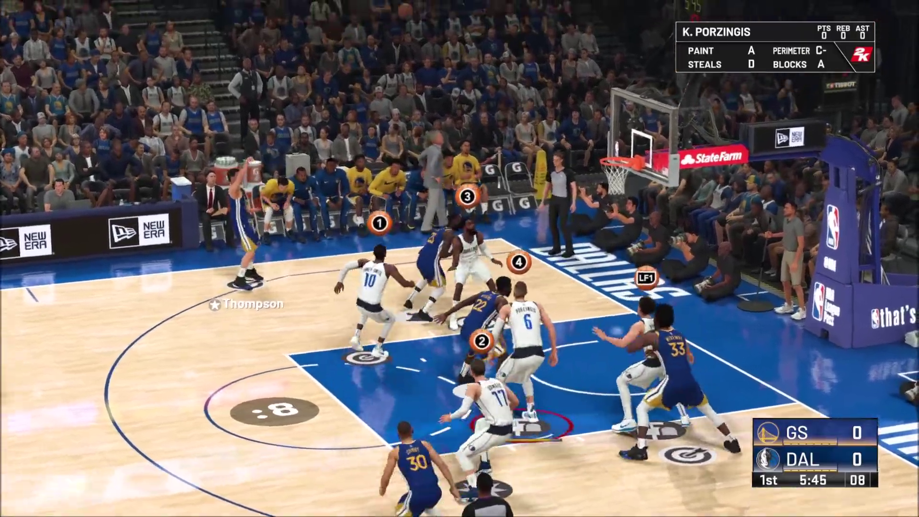